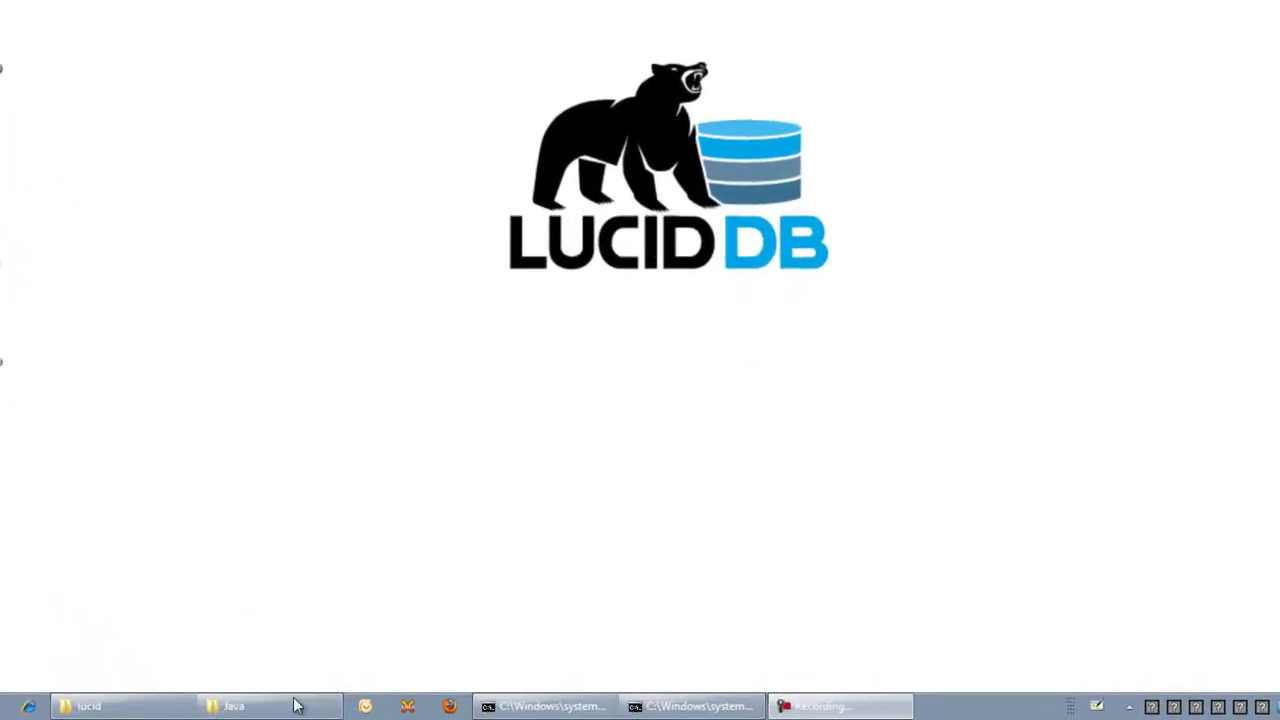
# - Inspect the jre6 folder's bin and lib, then return to the Java folder listing jdk1.6.0_24 and jre6
pyautogui.click(297, 706)
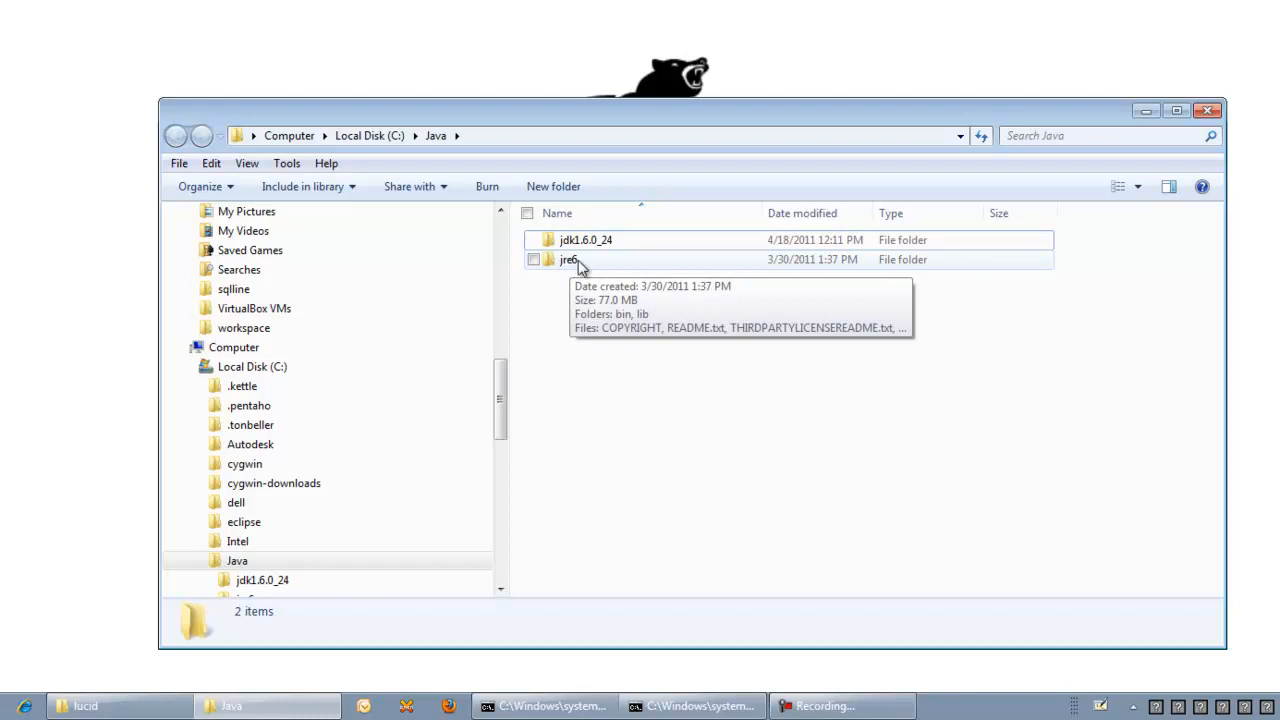
pyautogui.doubleClick(568, 263)
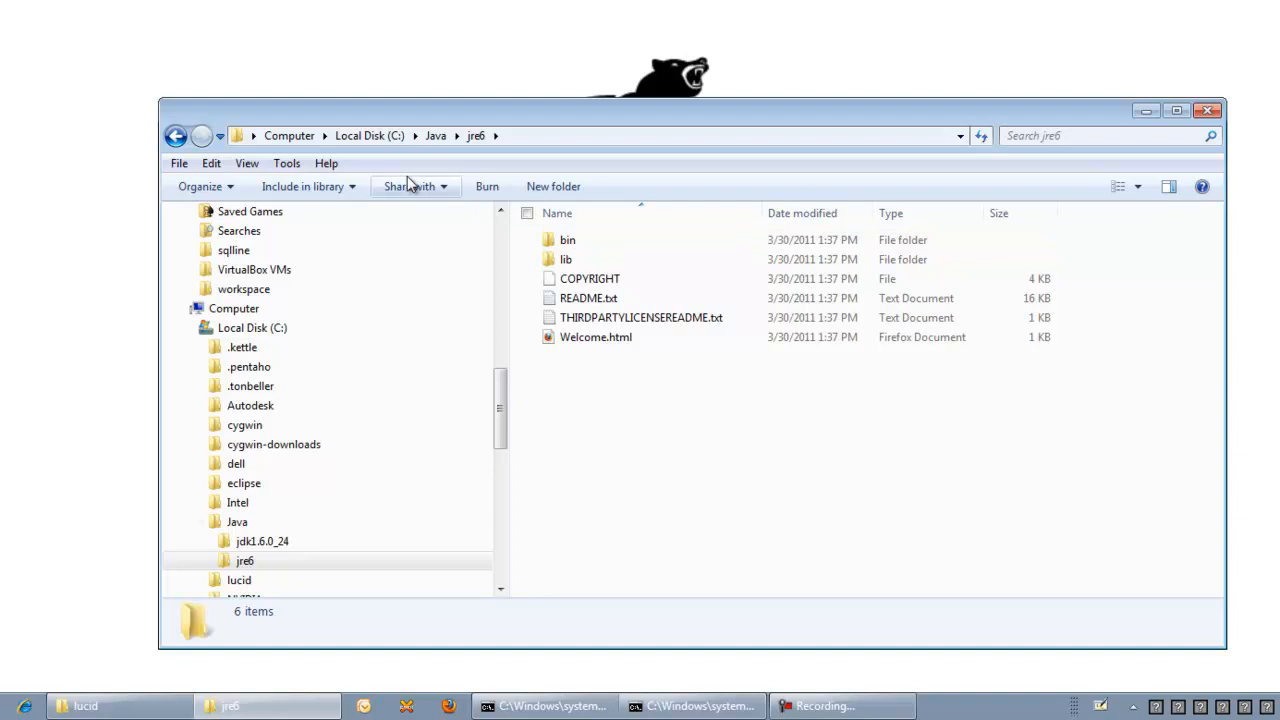
pyautogui.click(176, 137)
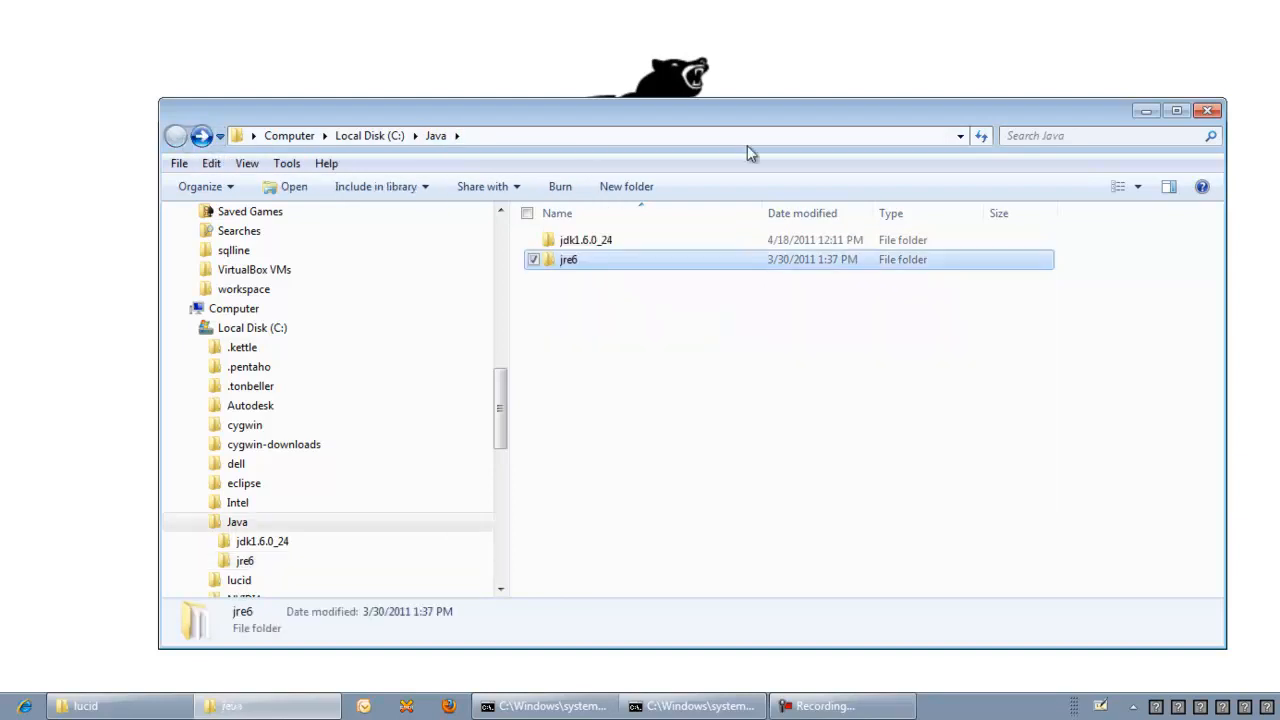
# - Reach the Environment Variables settings via Computer > Properties > Advanced system settings
pyautogui.click(1145, 112)
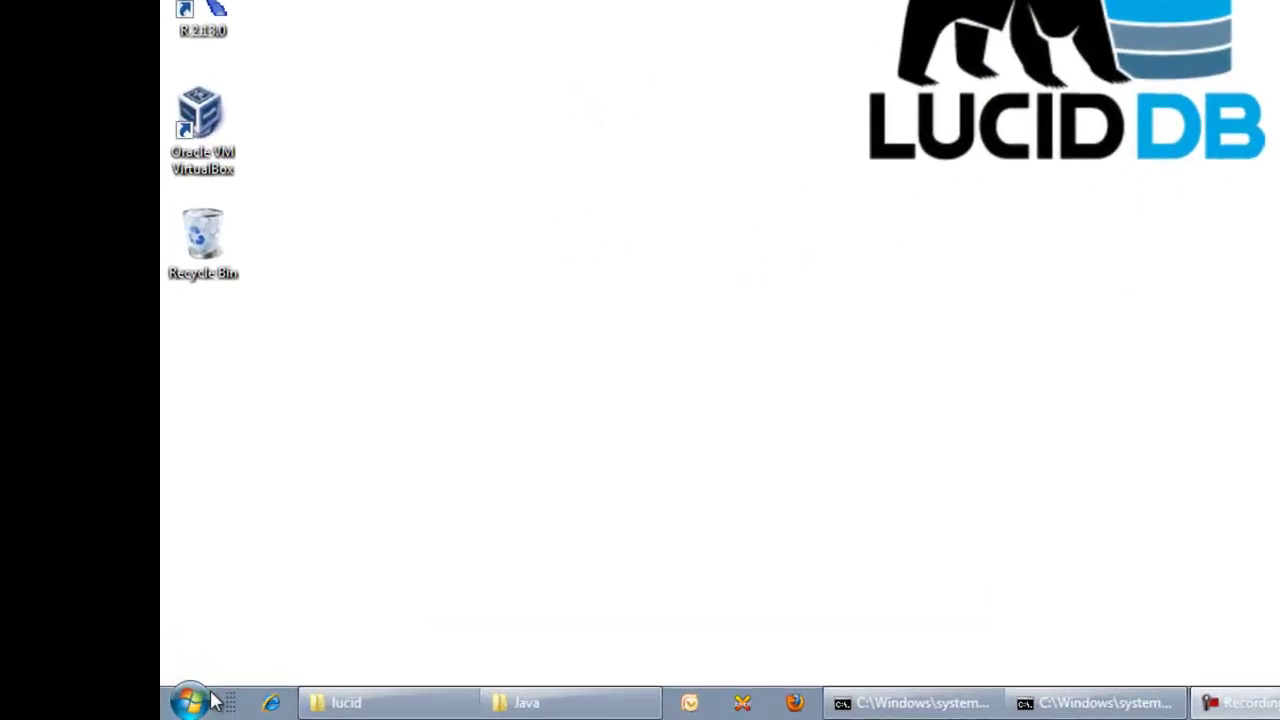
pyautogui.click(212, 701)
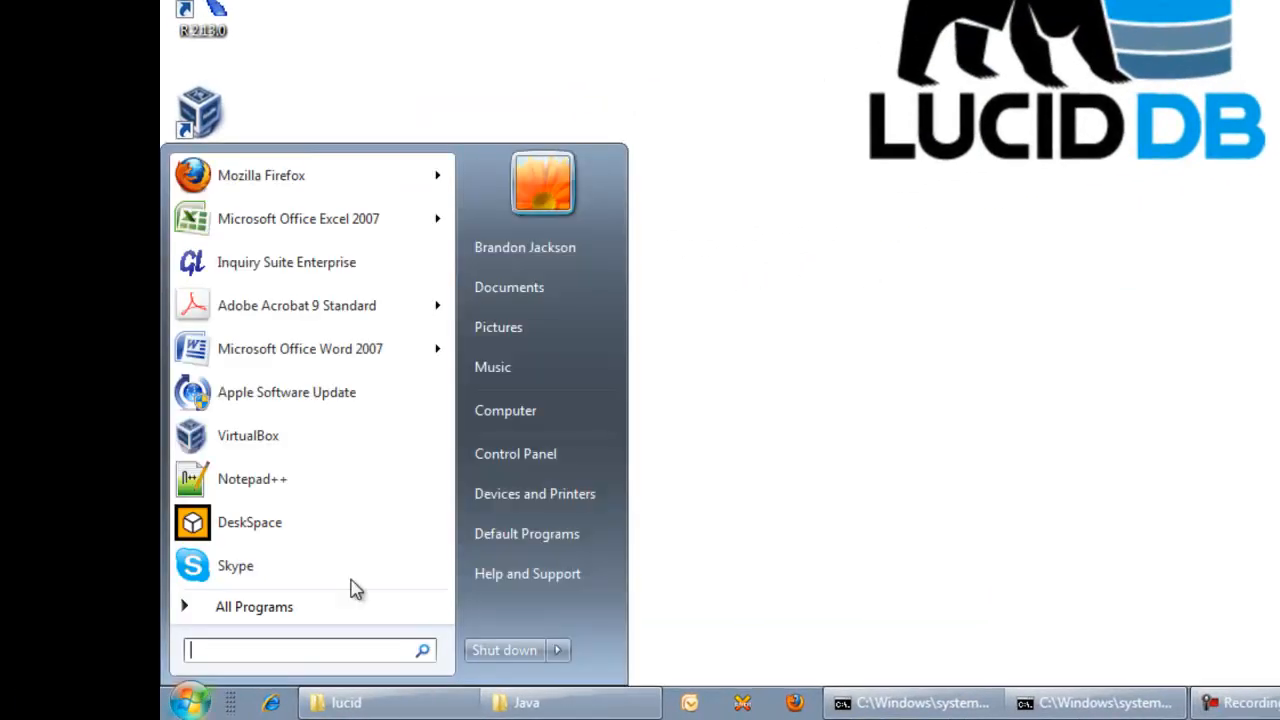
pyautogui.rightClick(556, 412)
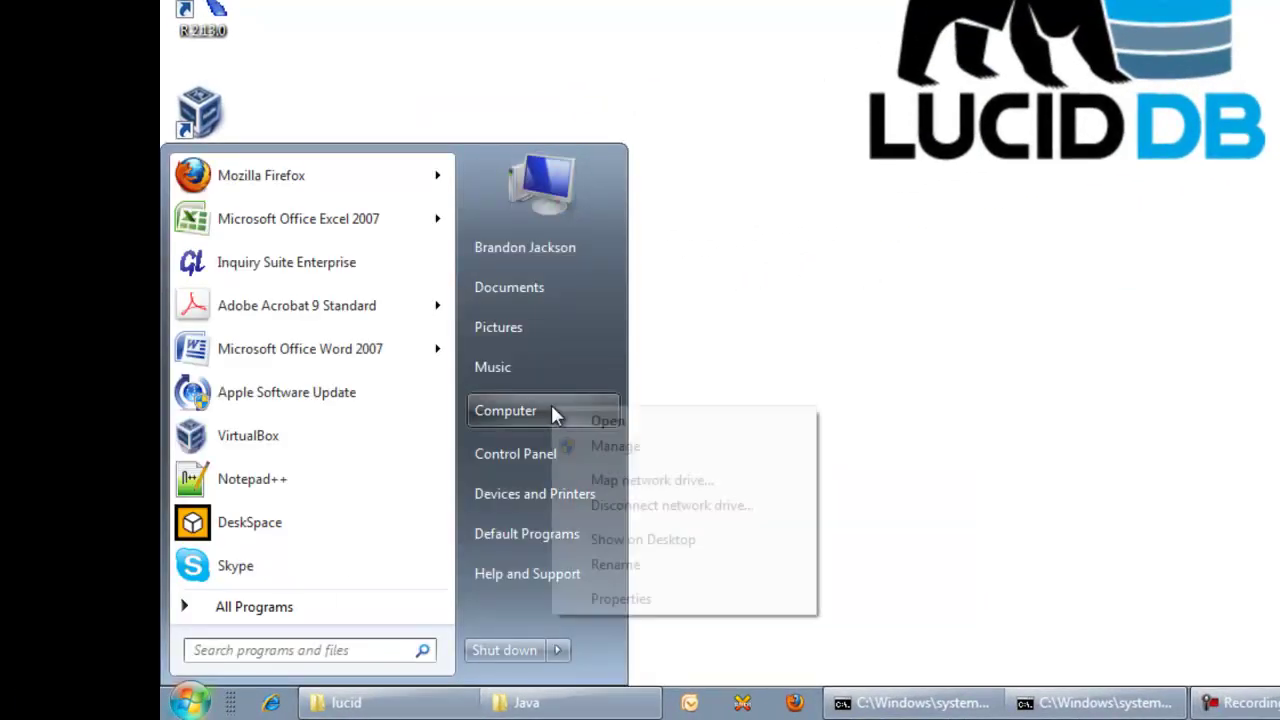
pyautogui.click(634, 599)
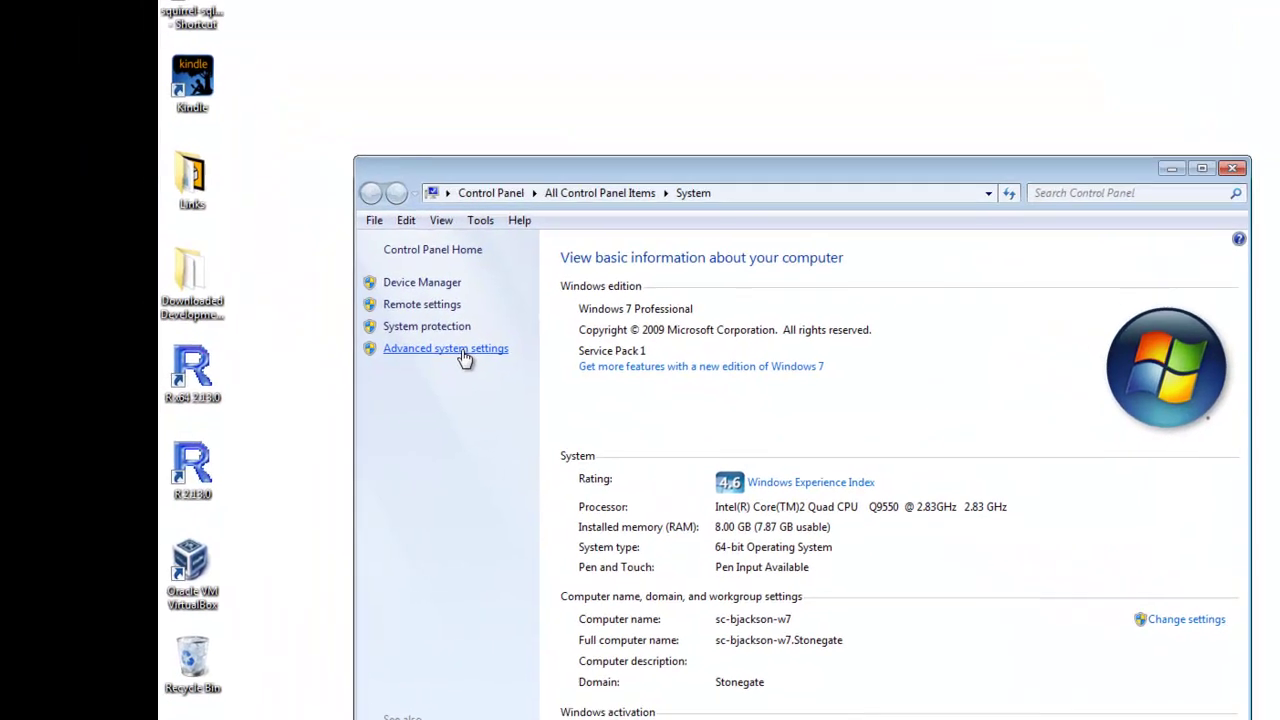
pyautogui.click(465, 350)
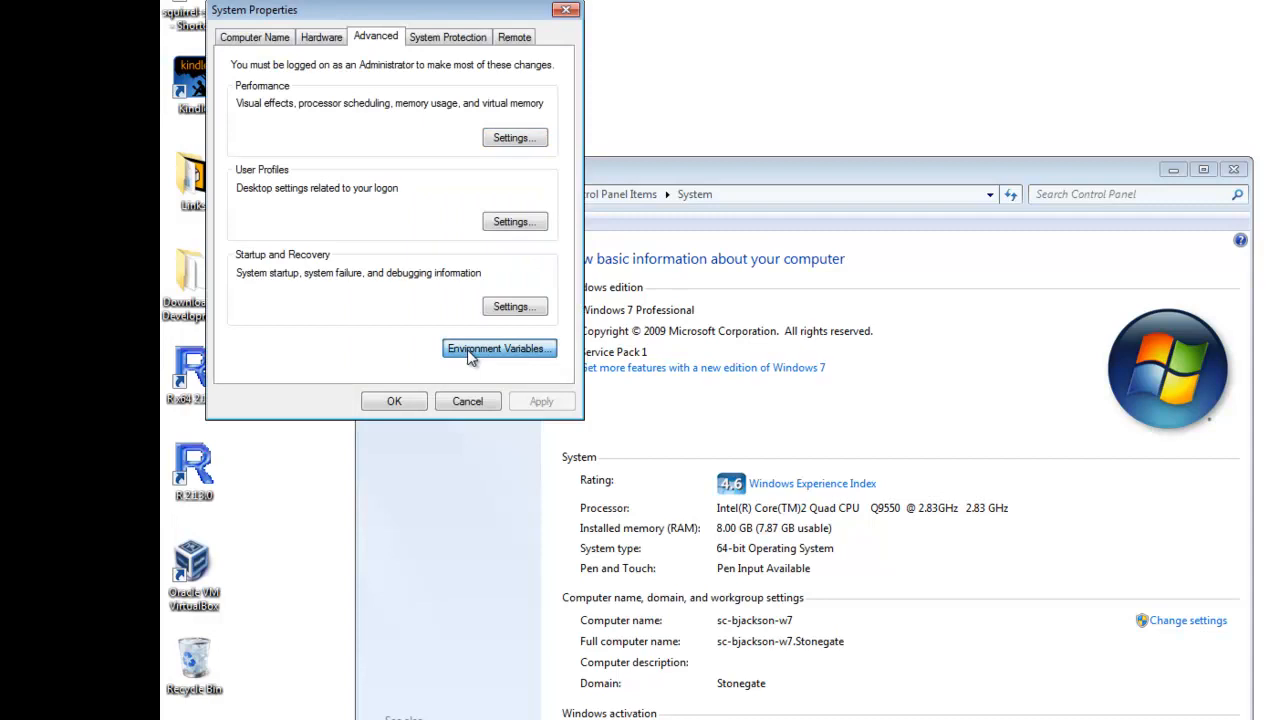
pyautogui.click(471, 350)
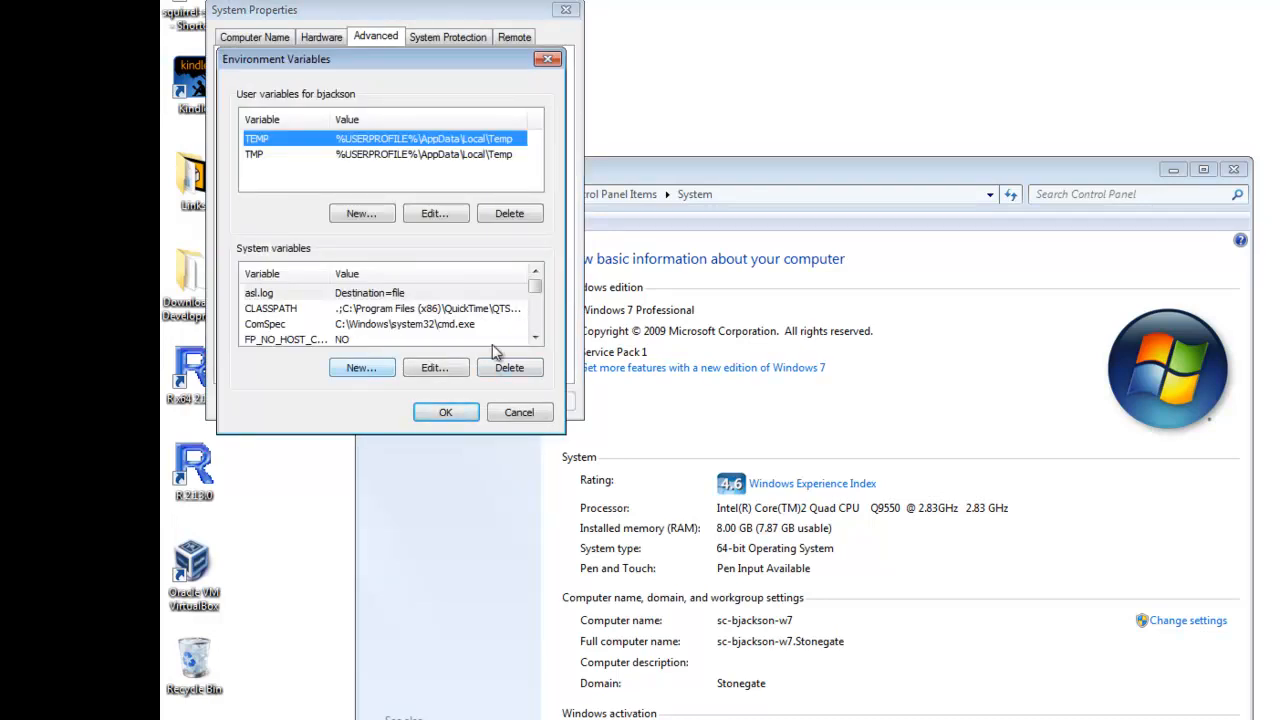
# - Edit the JAVA_HOME system variable and confirm its value reads C:\Java\jre6
pyautogui.click(535, 339)
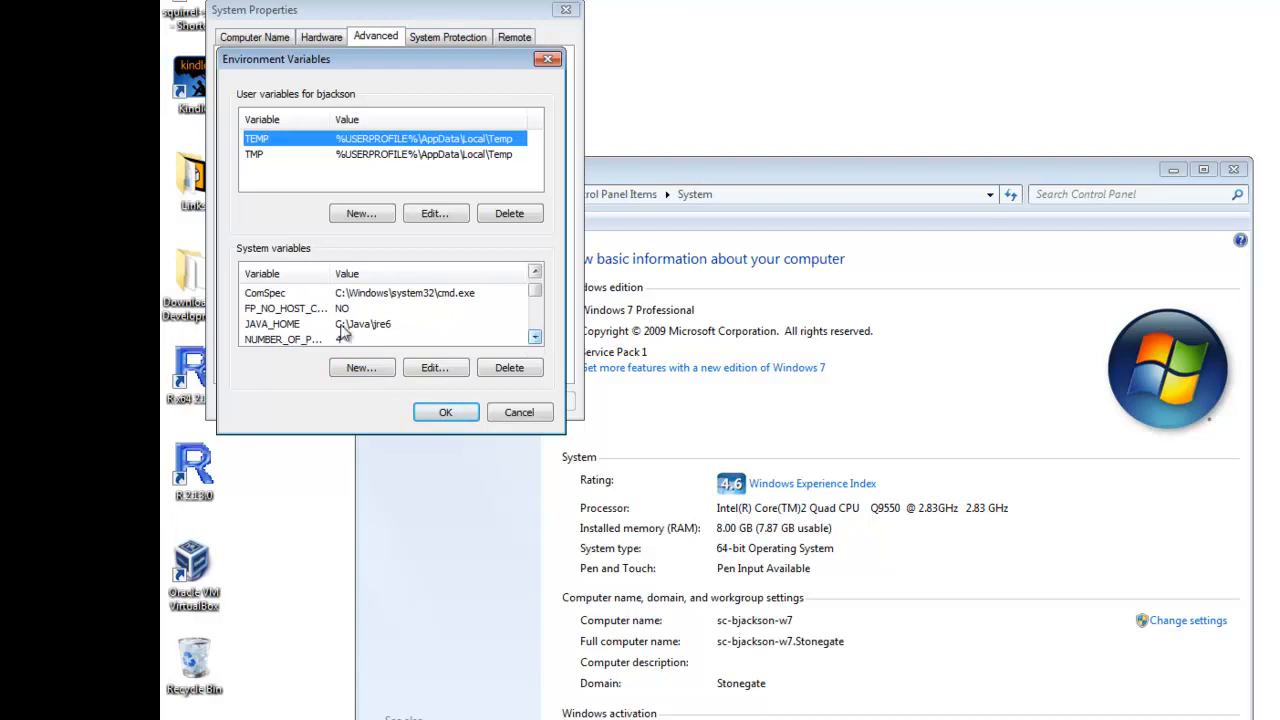
pyautogui.click(306, 326)
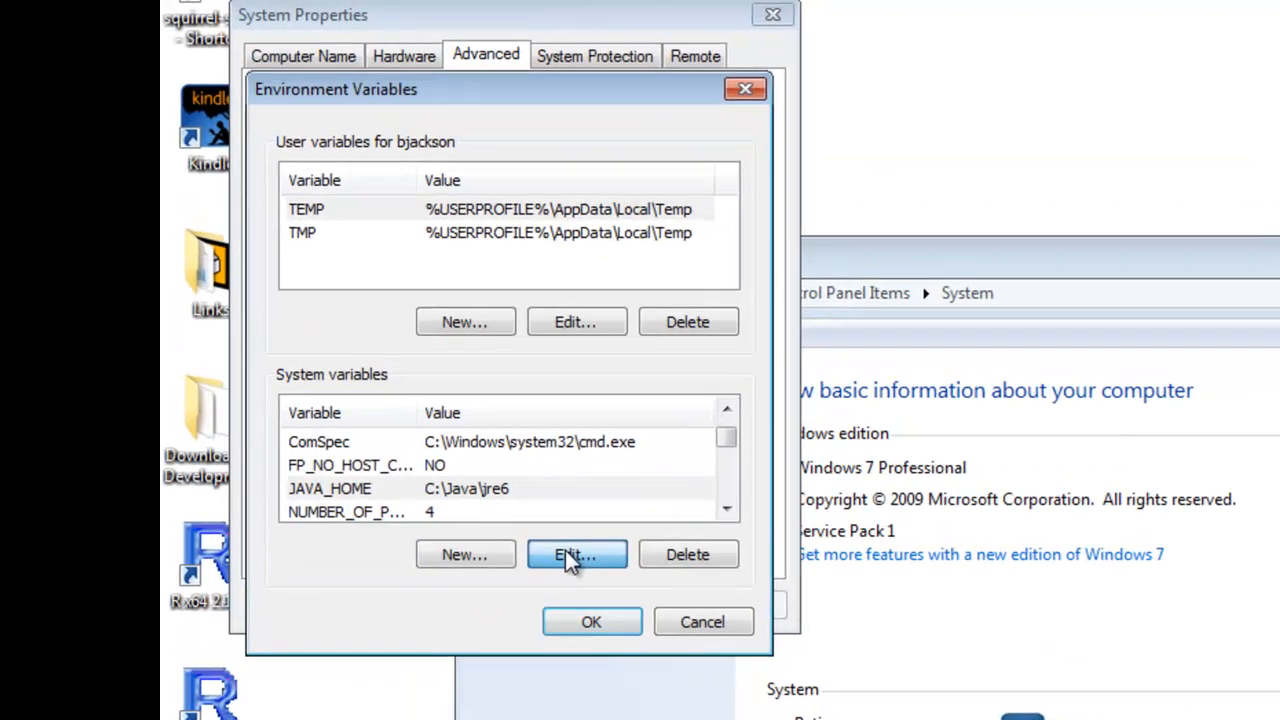
pyautogui.click(432, 369)
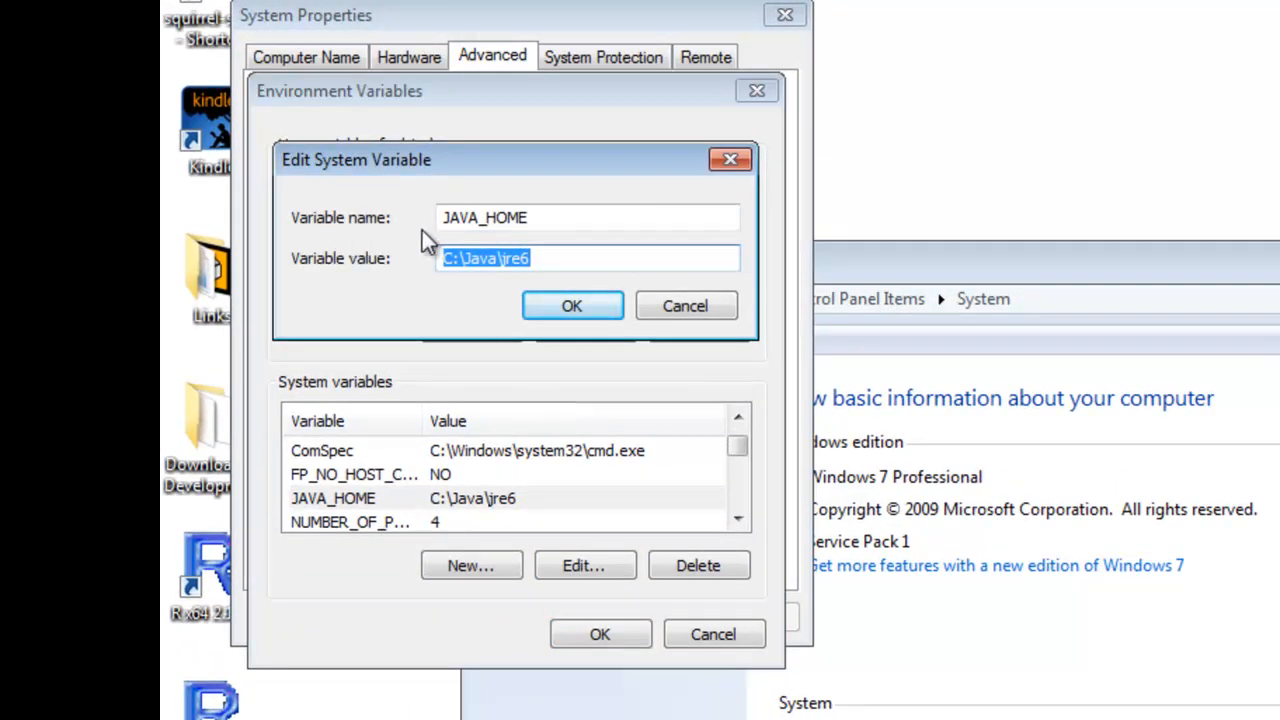
pyautogui.moveTo(445, 218); pyautogui.dragTo(532, 217)
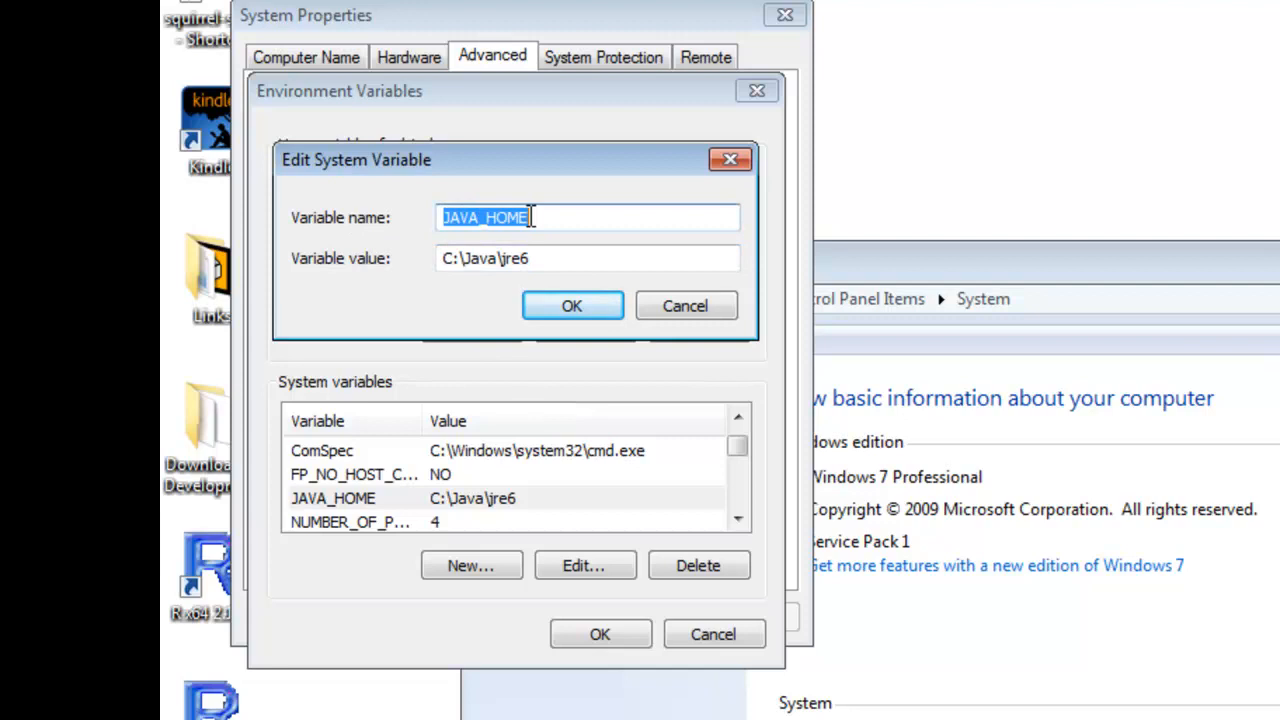
pyautogui.click(480, 217)
pyautogui.moveTo(478, 217); pyautogui.dragTo(508, 217)
pyautogui.click(522, 217)
pyautogui.click(520, 217)
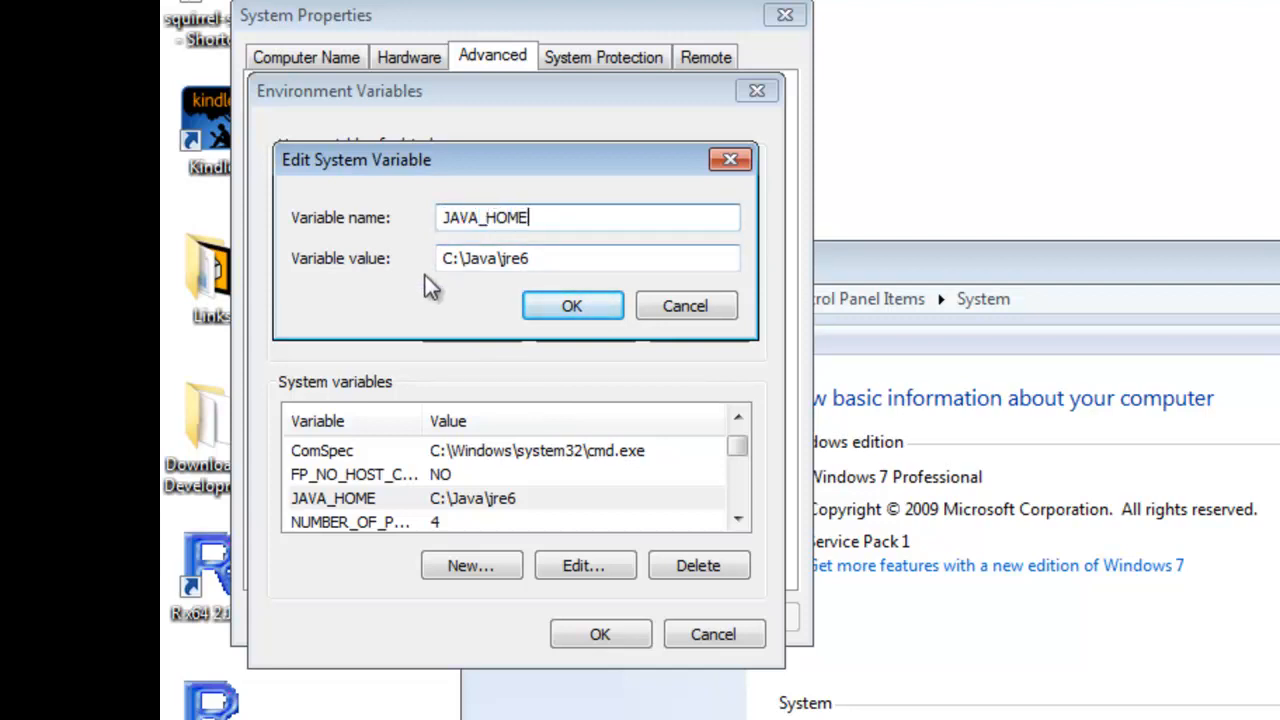
pyautogui.moveTo(445, 260); pyautogui.dragTo(556, 259)
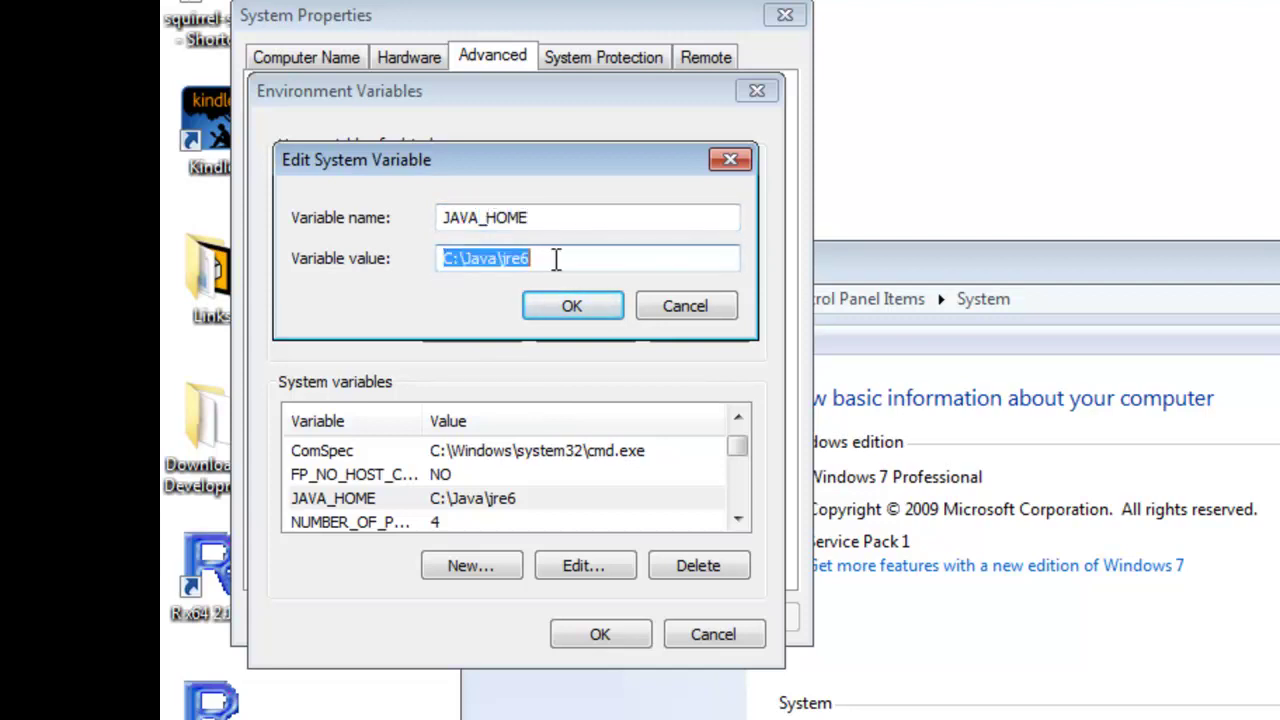
# - Close the variable editor, Environment Variables and System Properties leaving JAVA_HOME unchanged
pyautogui.click(590, 308)
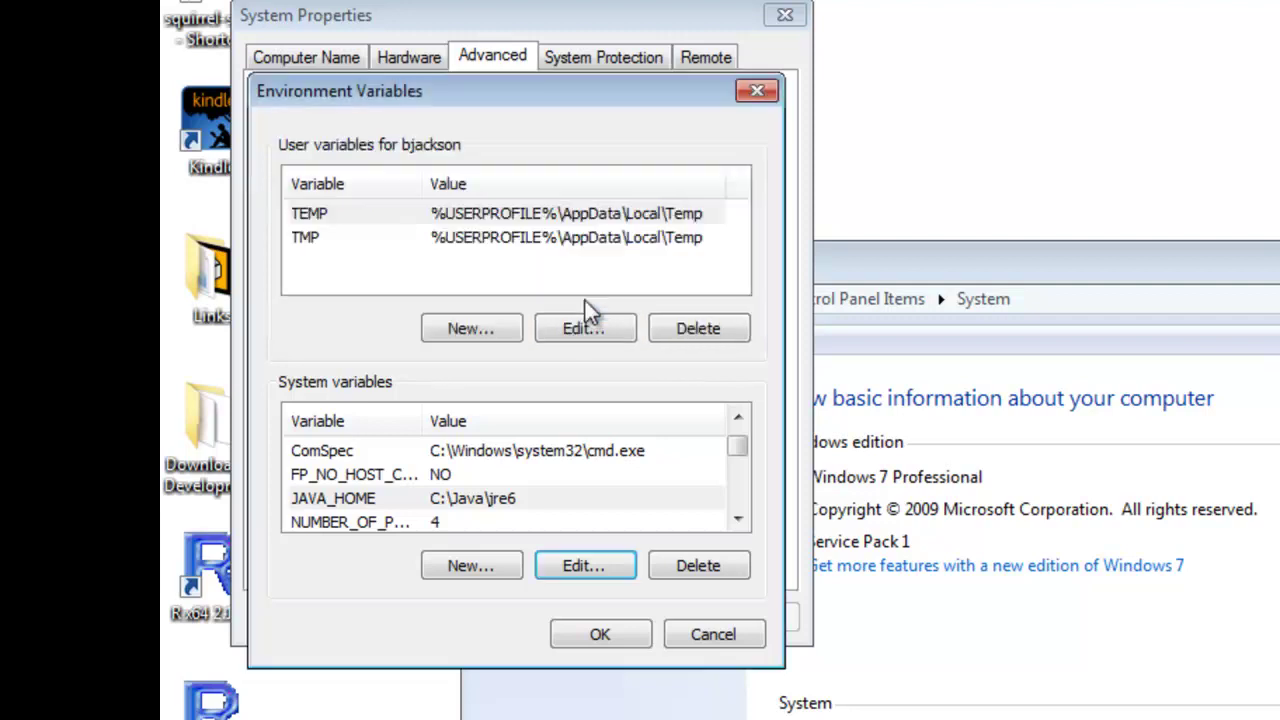
pyautogui.click(599, 630)
pyautogui.click(521, 617)
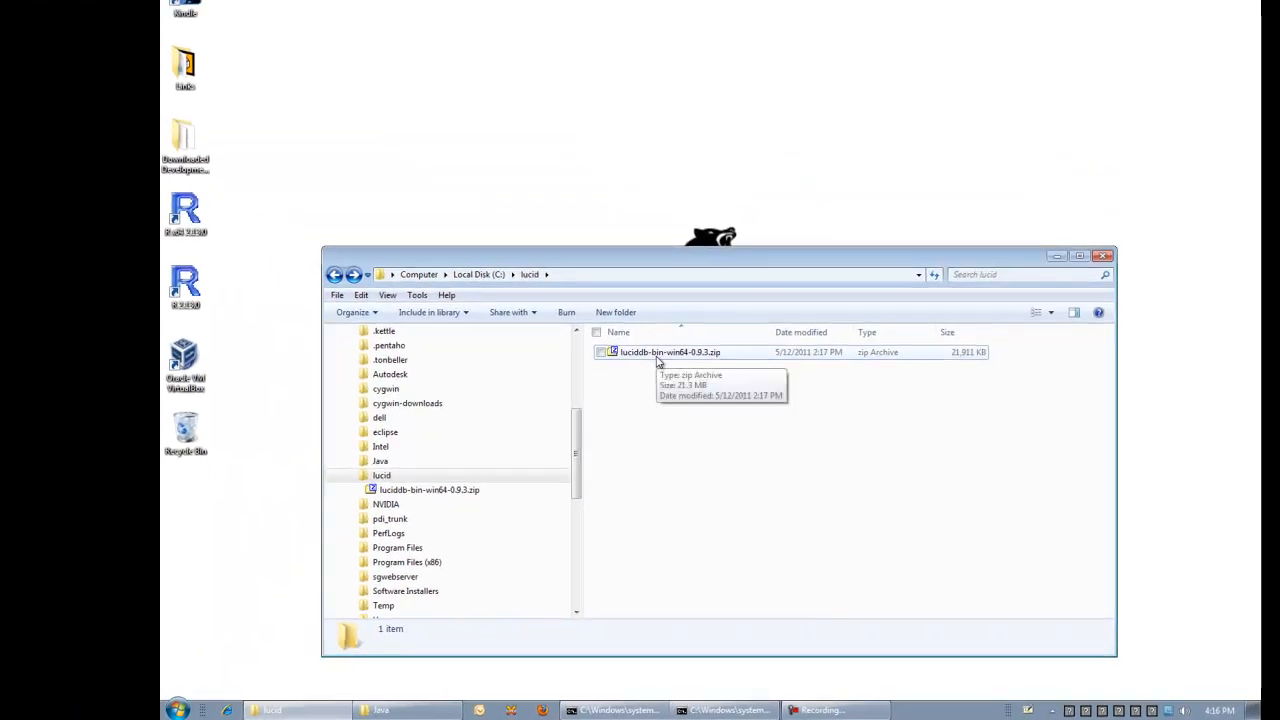
# - Extract luciddb-bin-win64-0.9.3.zip with 7-Zip > Extract Here, creating luciddb-0.9.3 in C:\lucid
pyautogui.rightClick(657, 358)
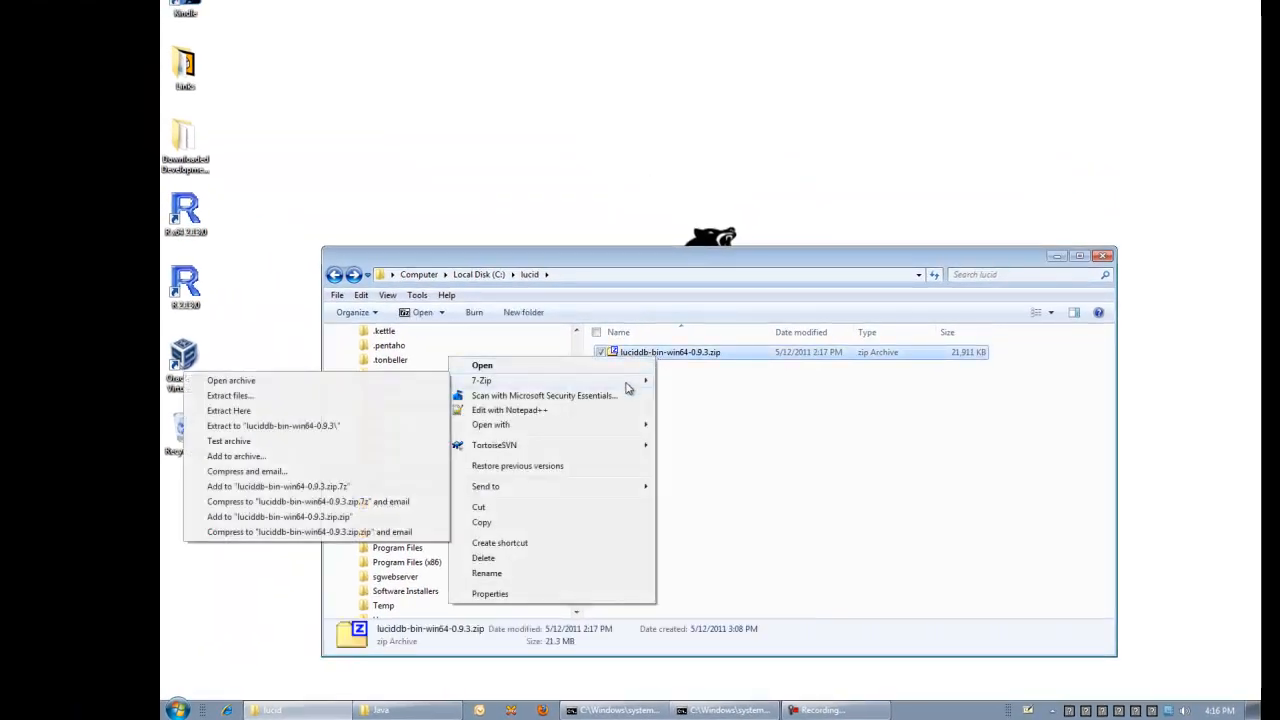
pyautogui.moveTo(482, 380)
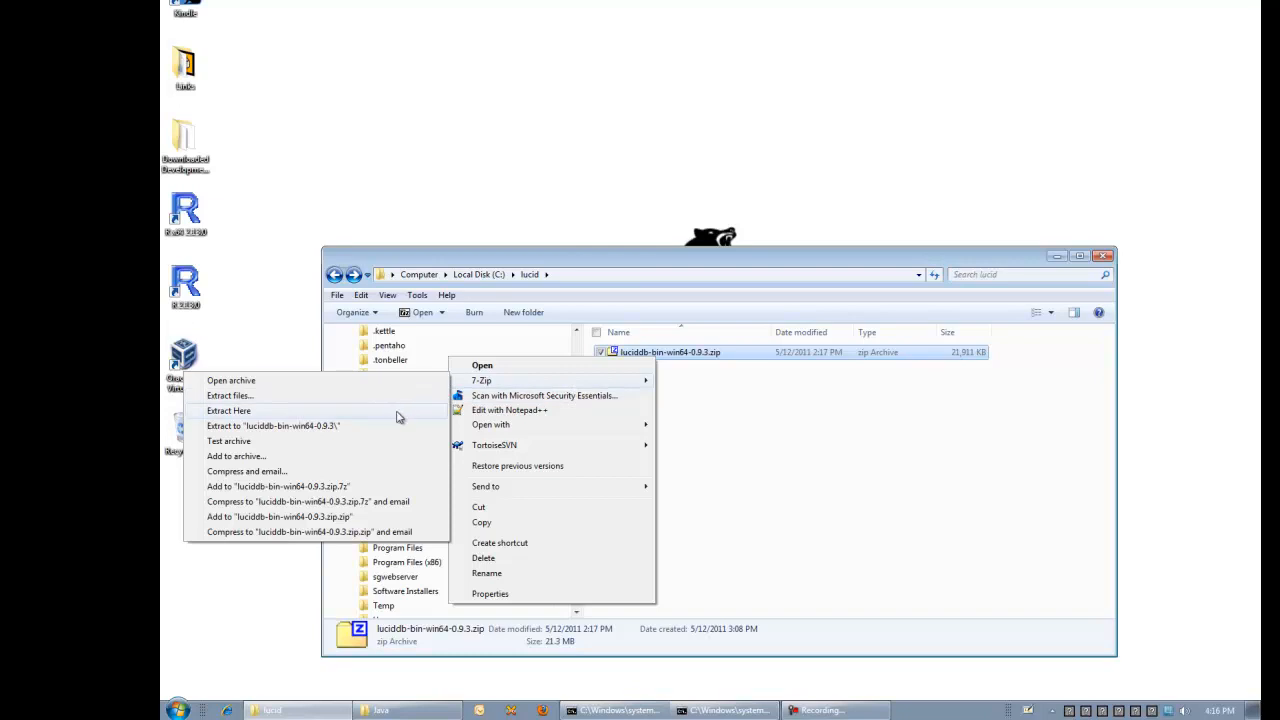
pyautogui.click(398, 416)
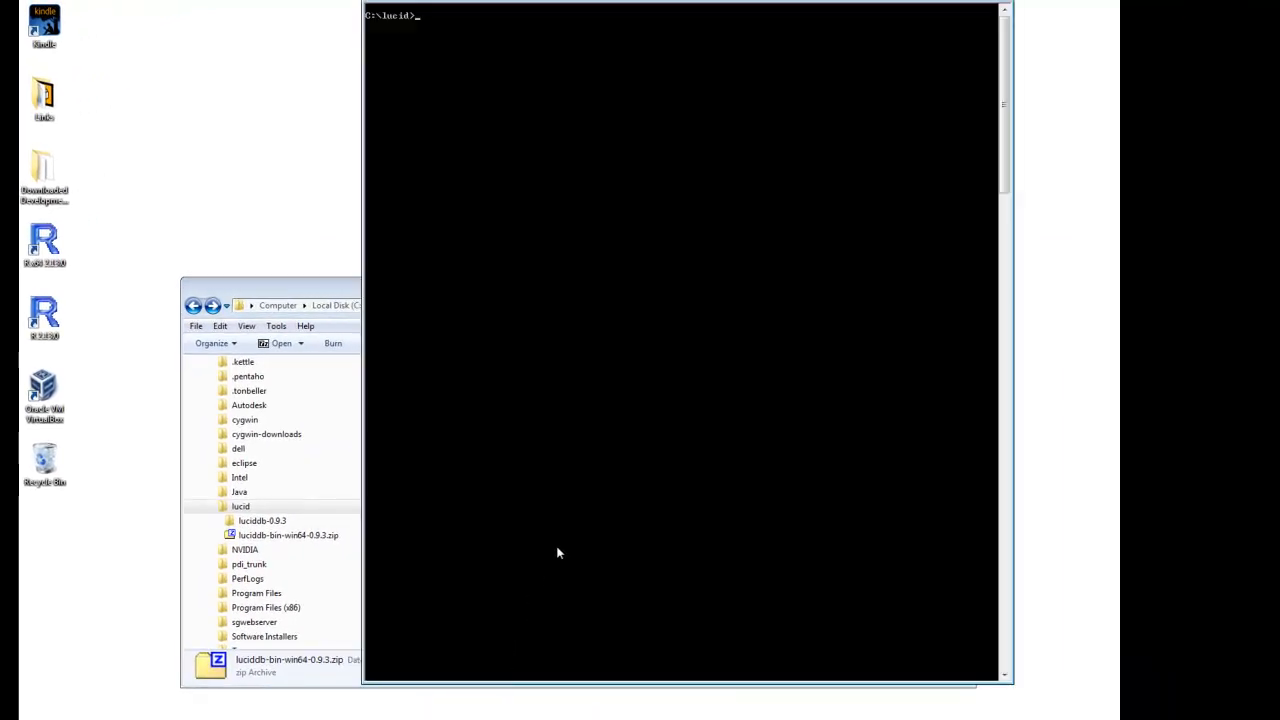
pyautogui.write('ET ')
pyautogui.write('JAVA_HOME=C:\\Java\\jre6')
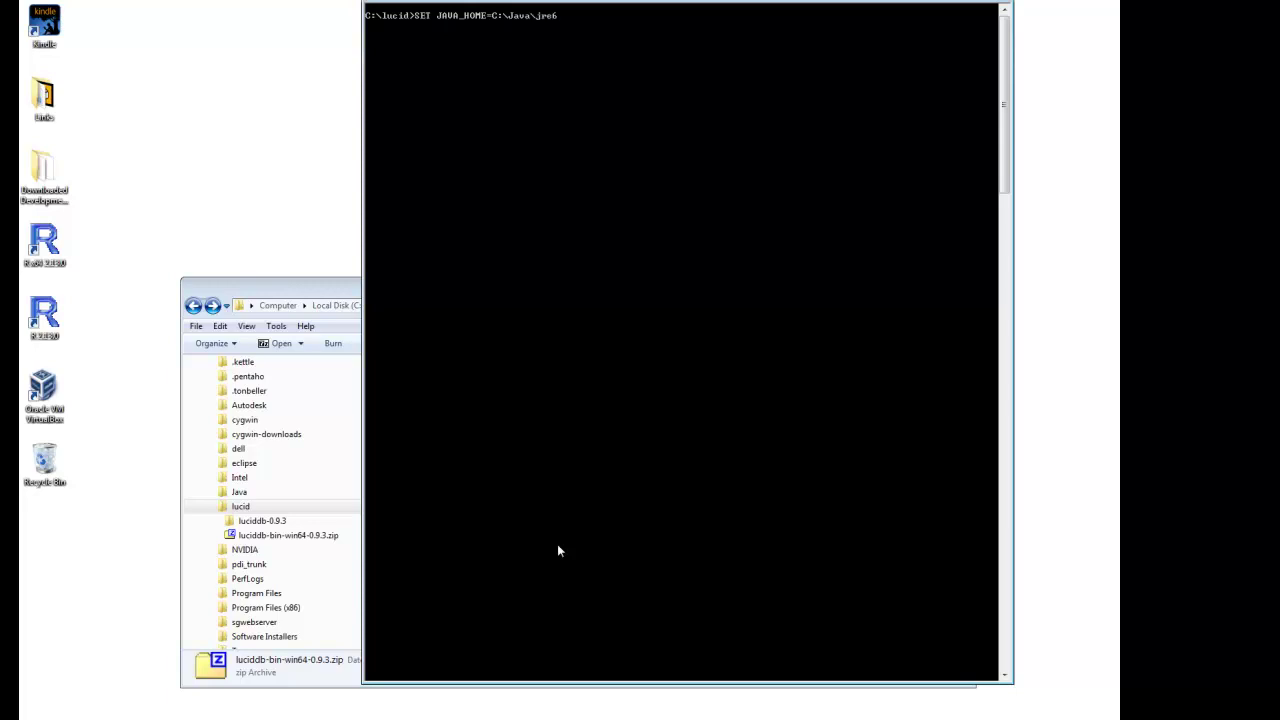
# - Set JAVA_HOME=C:\Java\jre6, enter luciddb-0.9.3 and list bin, catalog, install, lib
pyautogui.press('Return')
pyautogui.write('cd lu')
pyautogui.press('Tab')
pyautogui.press('Return')
pyautogui.write('r')
pyautogui.press('Return')
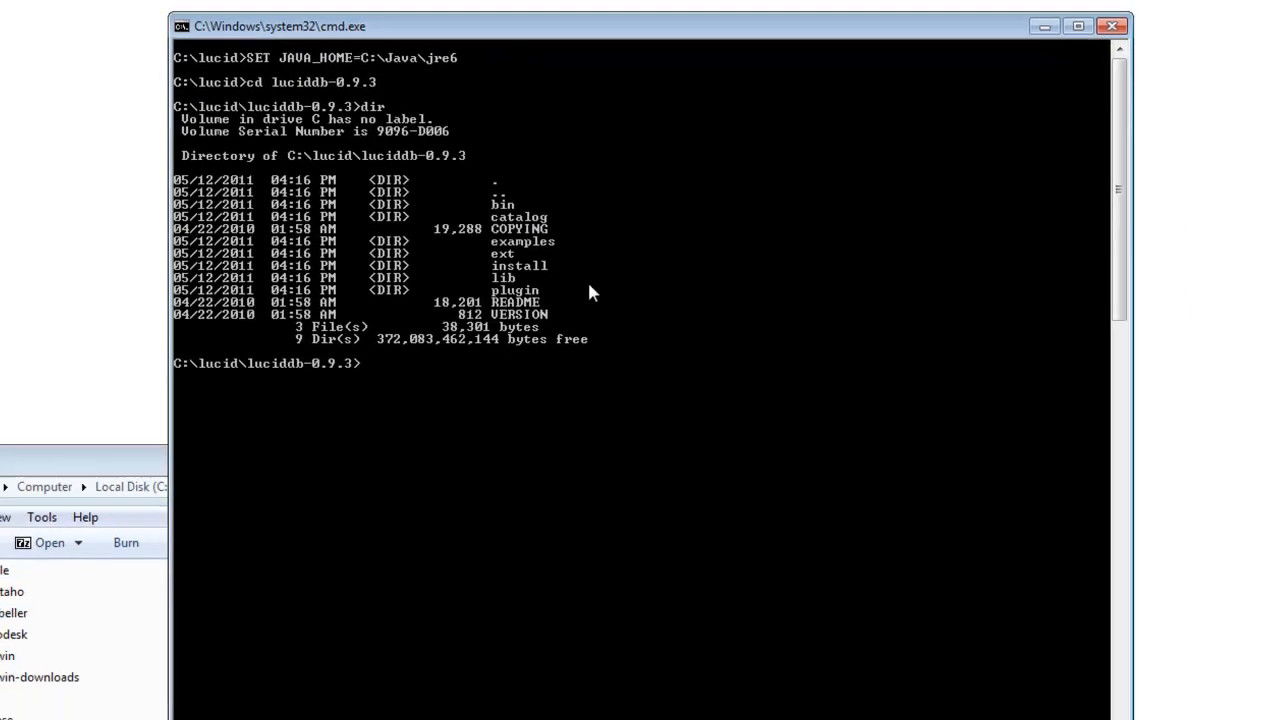
pyautogui.write('cd')
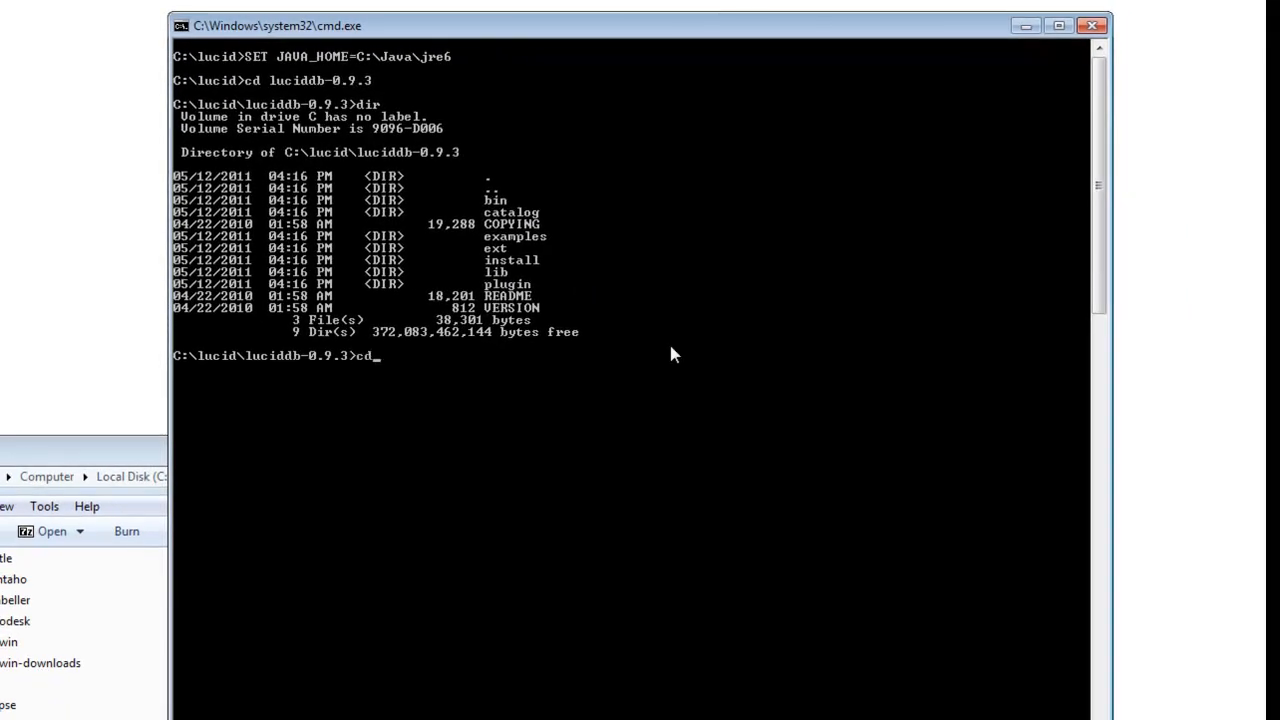
pyautogui.write(' install')
# - Run install.bat from the install folder, getting "Installation successful"
pyautogui.press('Return')
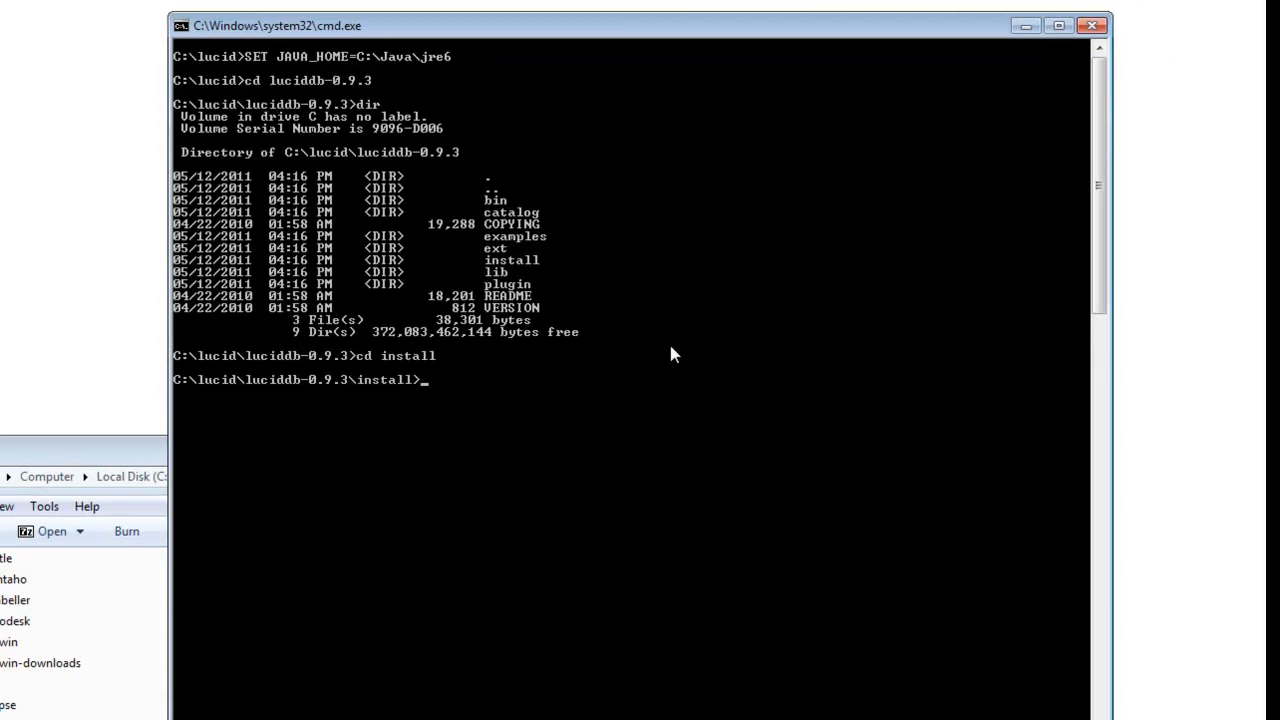
pyautogui.write('dir')
pyautogui.press('Return')
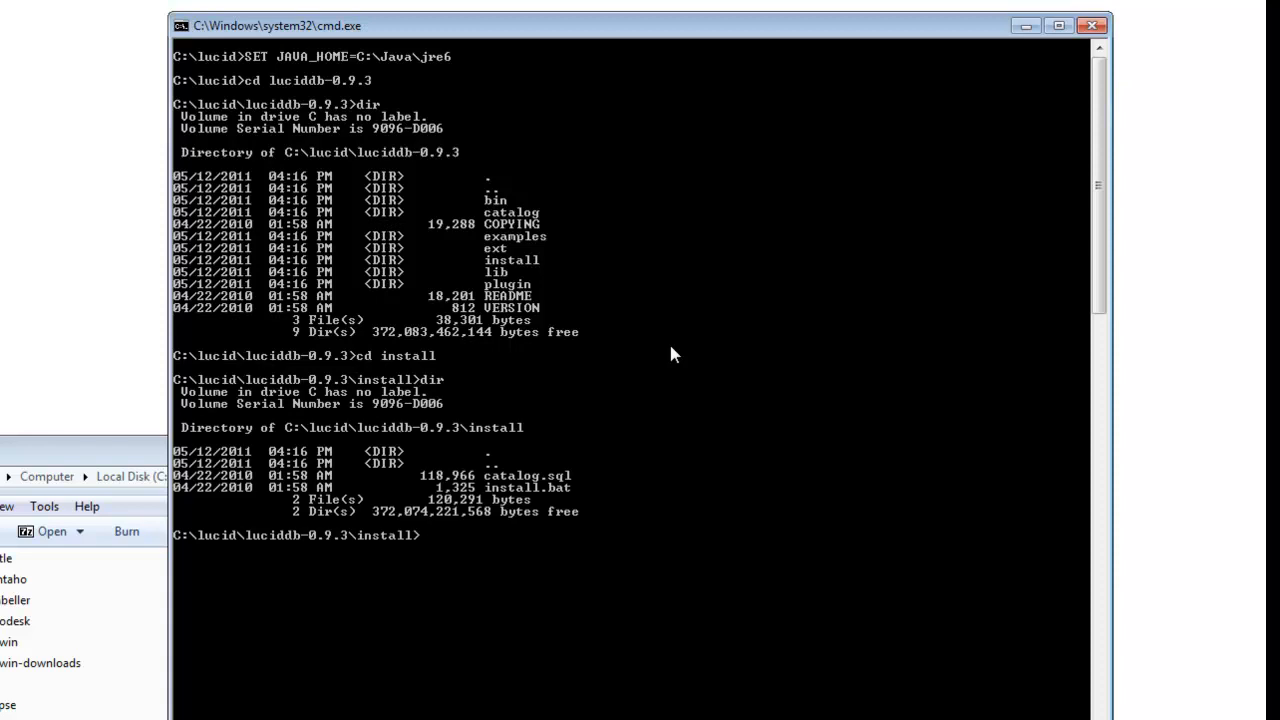
pyautogui.write('in')
pyautogui.press('Tab')
pyautogui.press('Return')
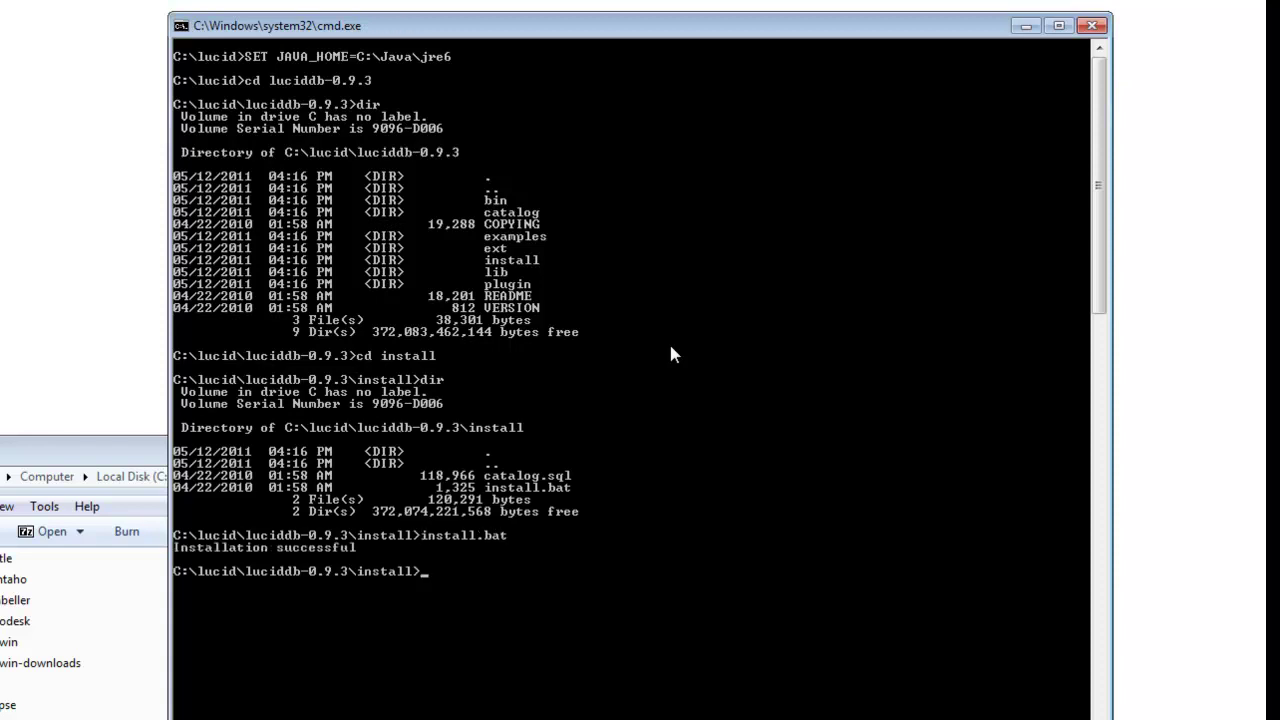
pyautogui.write('cd ')
pyautogui.write('..')
# - List the bin folder showing lucidDbServer.bat and sqllineClient.bat
pyautogui.press('Return')
pyautogui.write('cd b')
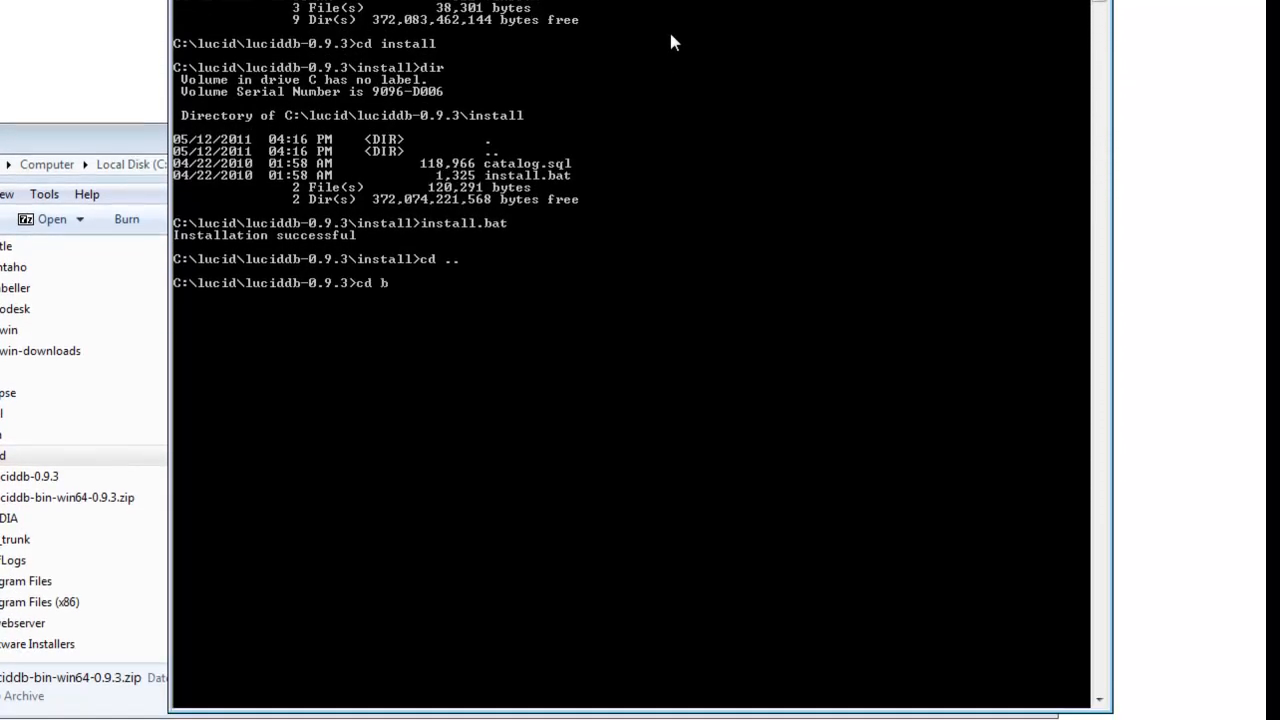
pyautogui.press('Return')
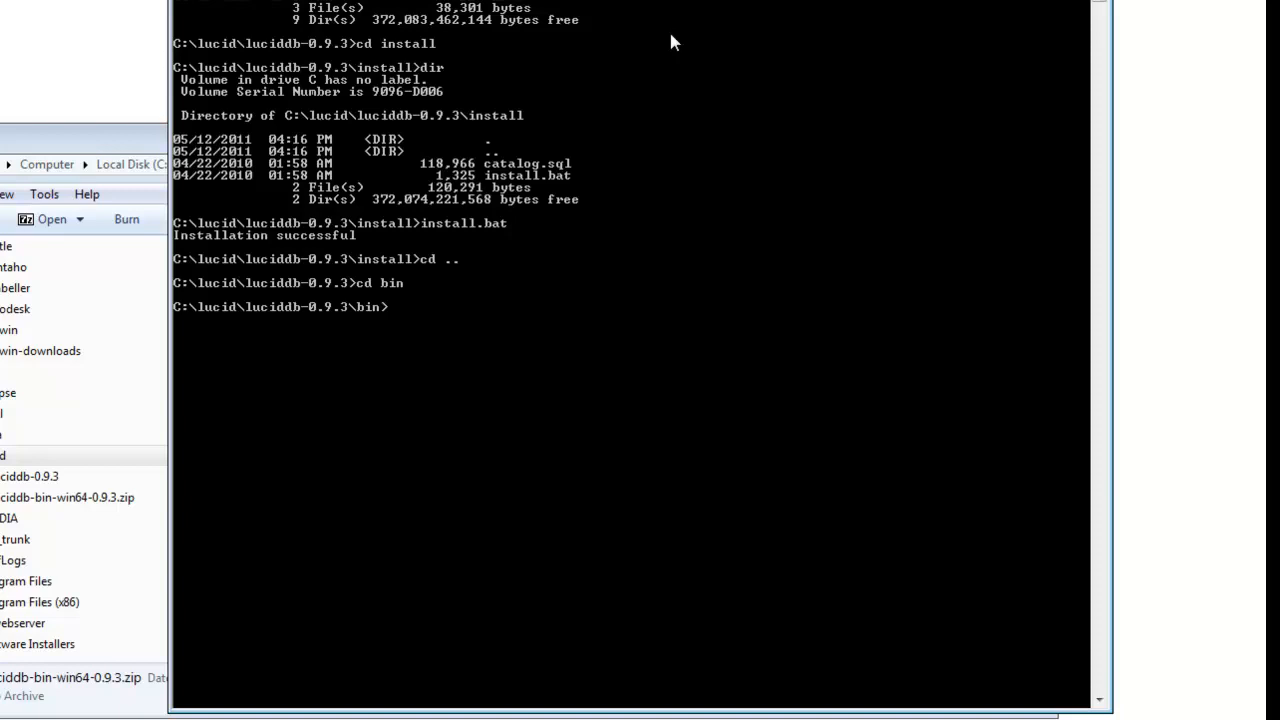
pyautogui.write('dir')
pyautogui.press('Return')
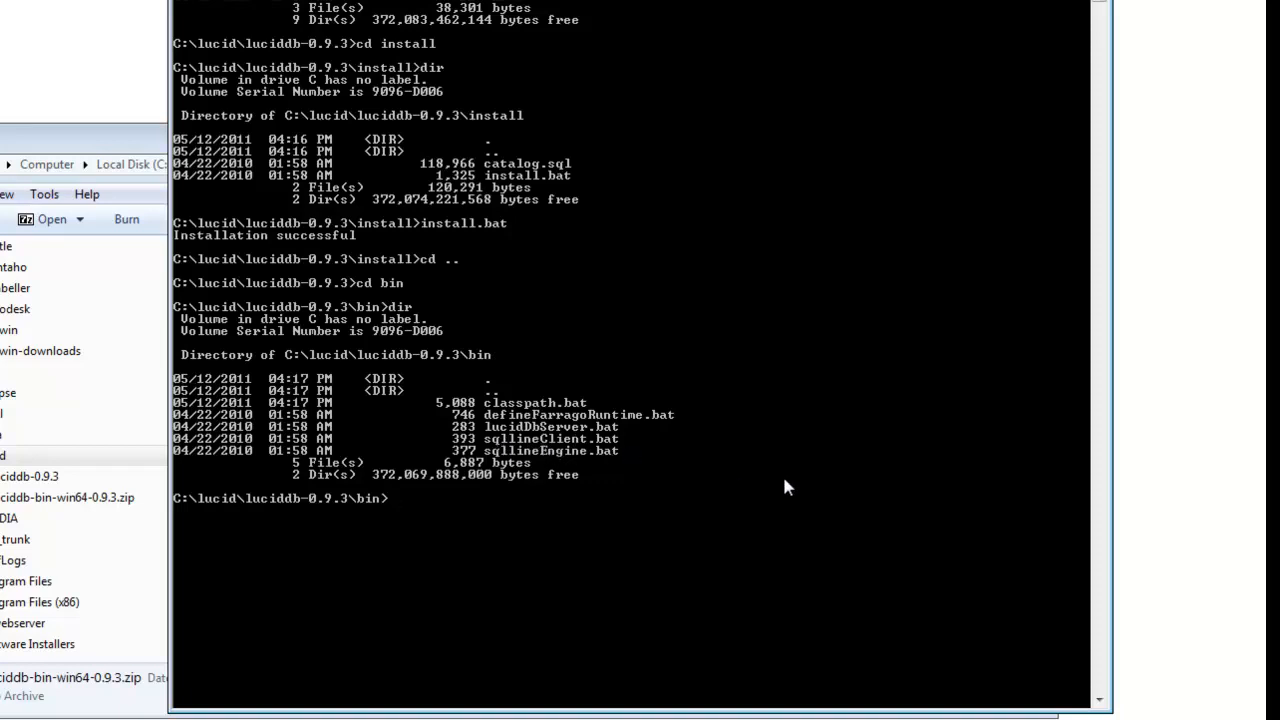
pyautogui.write('lu')
# - Run lucidDbServer.bat so LucidDB listens for HTTP connections on port 8034
pyautogui.press('Tab')
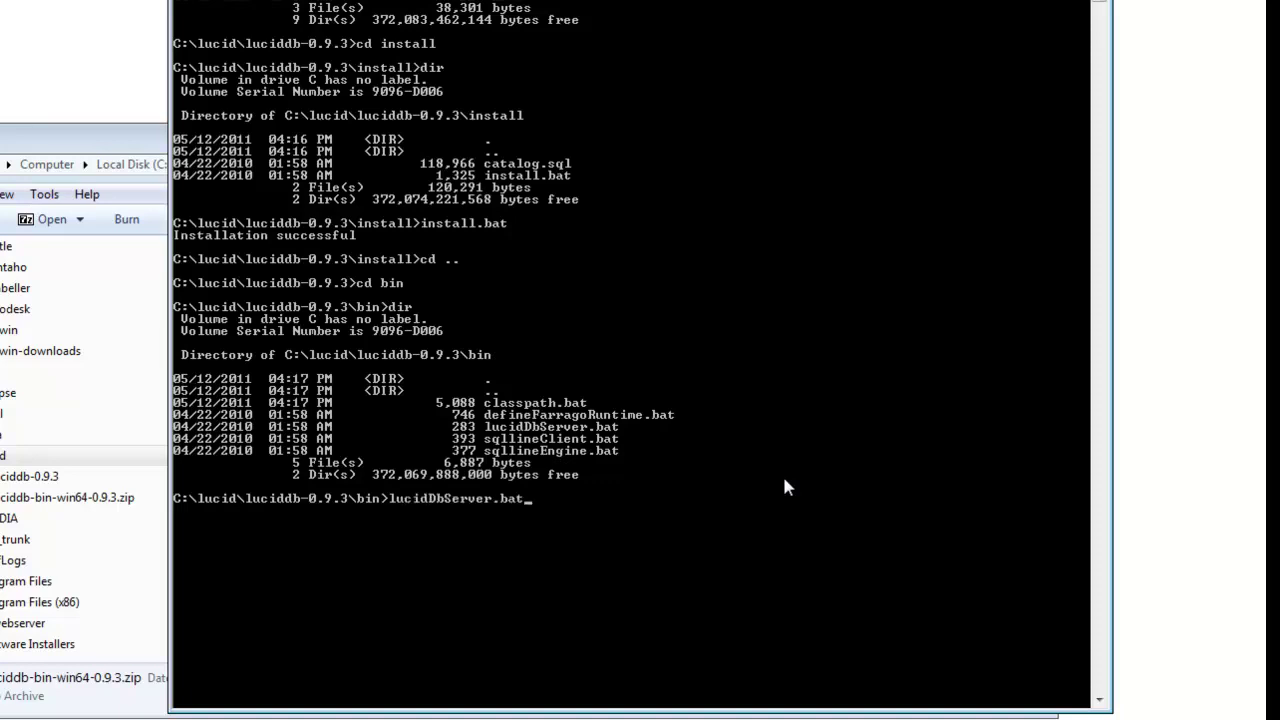
pyautogui.press('Return')
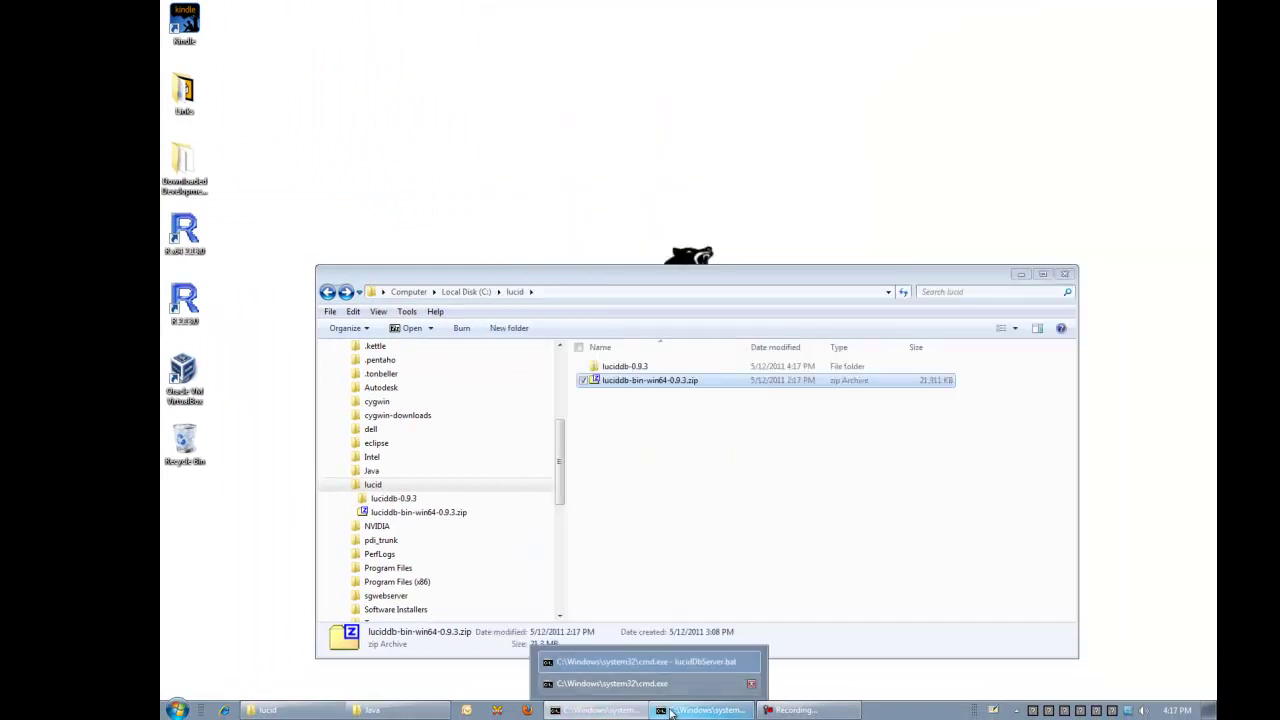
# - In a second Command Prompt set JAVA_HOME and reach luciddb-0.9.3\bin, listing its scripts
pyautogui.click(612, 683)
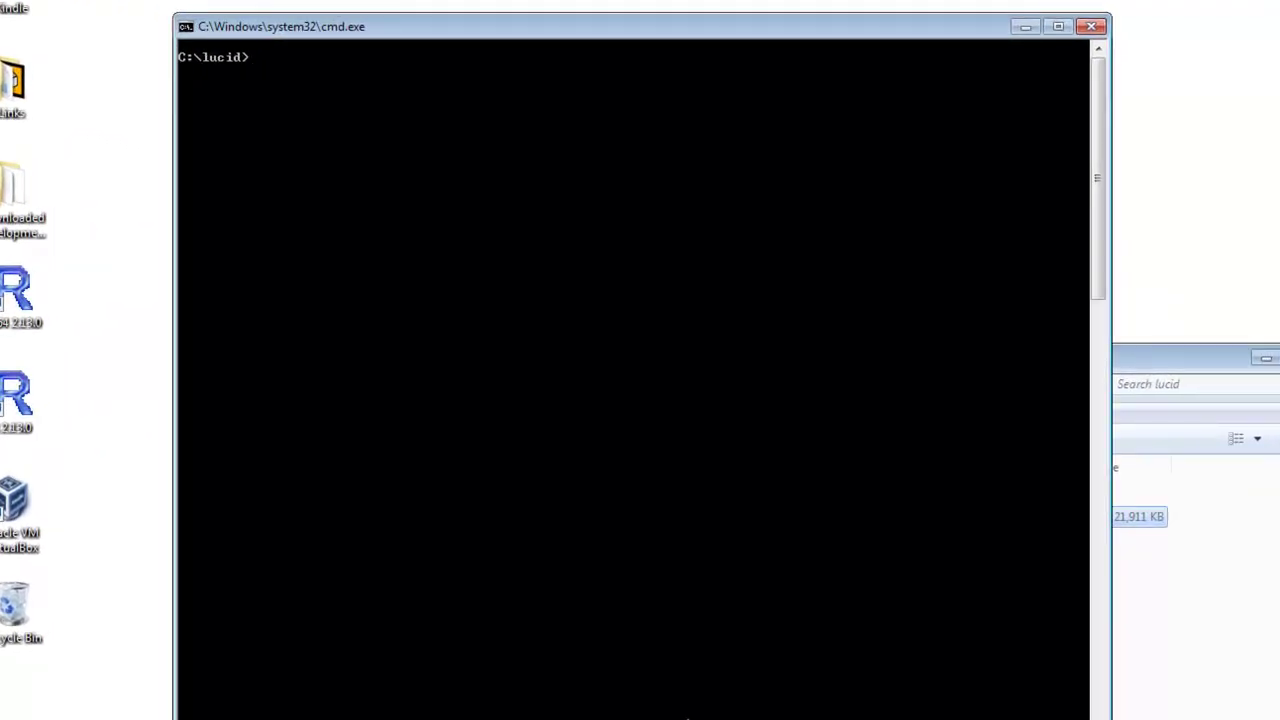
pyautogui.write('set JAV')
pyautogui.write('A_HOME')
pyautogui.write('=C:\\')
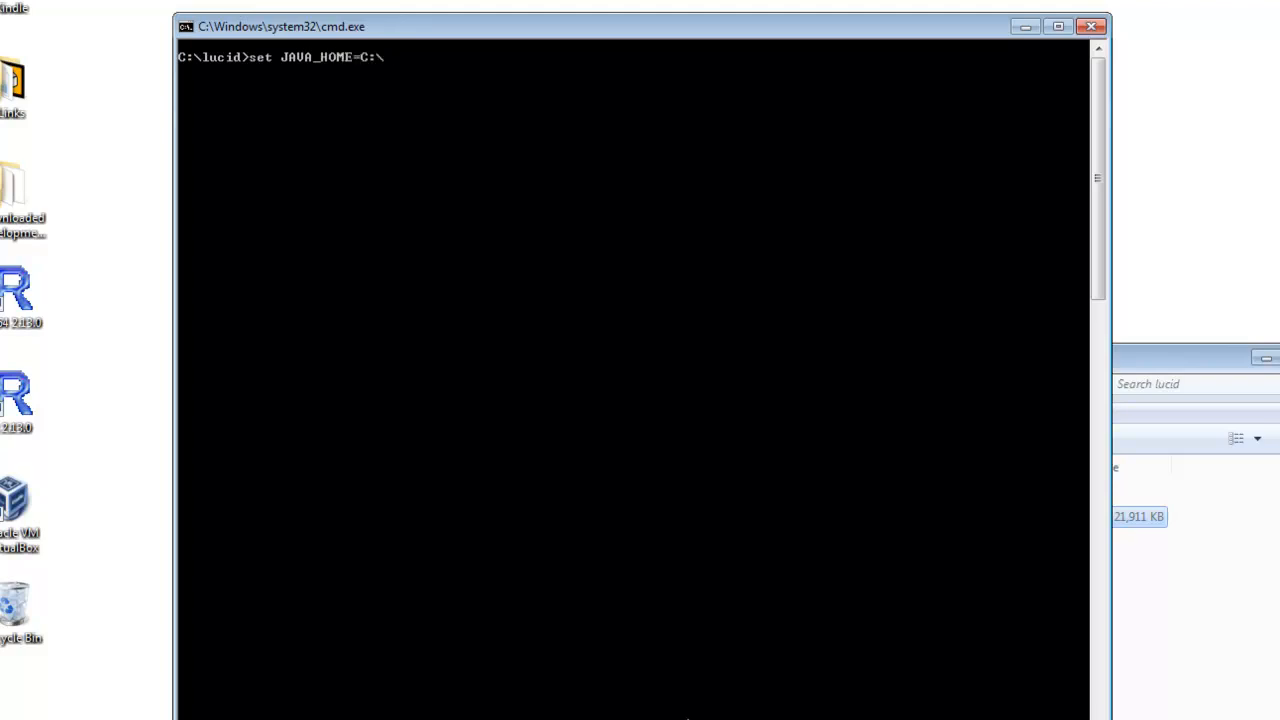
pyautogui.write('Java\\jre6')
pyautogui.press('Return')
pyautogui.write('cd ')
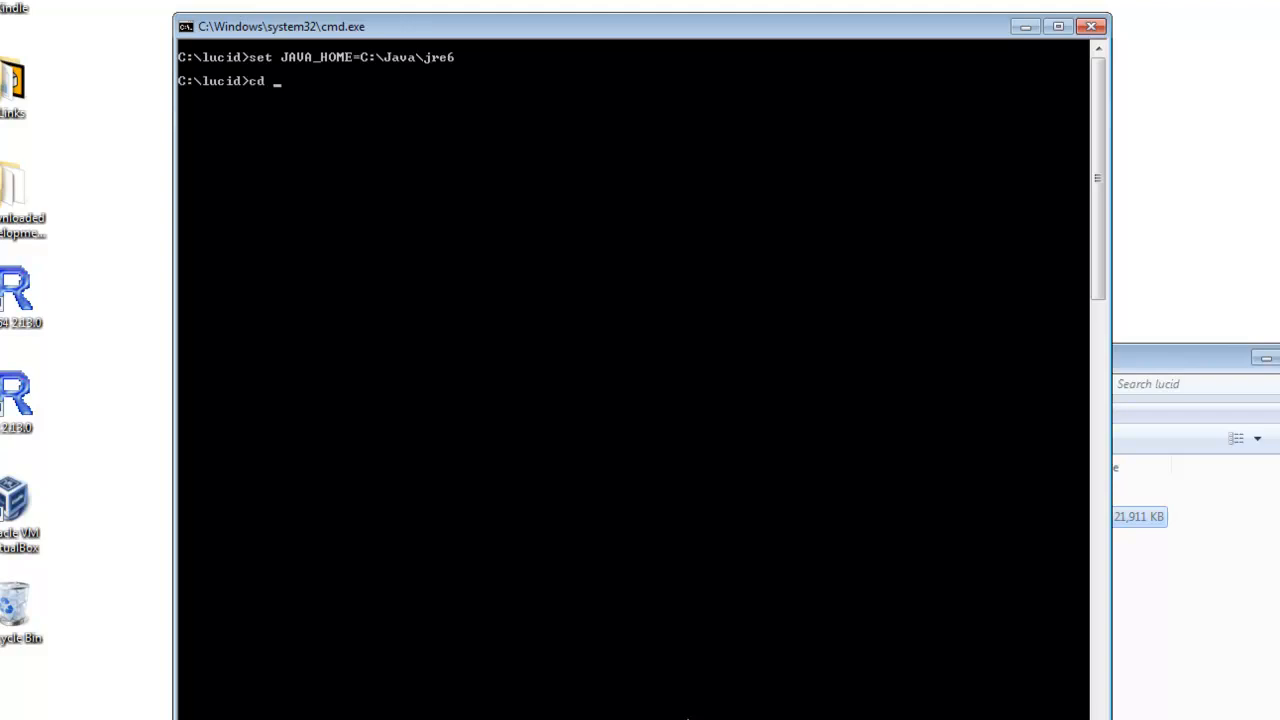
pyautogui.write('lu')
pyautogui.press('Tab')
pyautogui.press('Return')
pyautogui.write('cd')
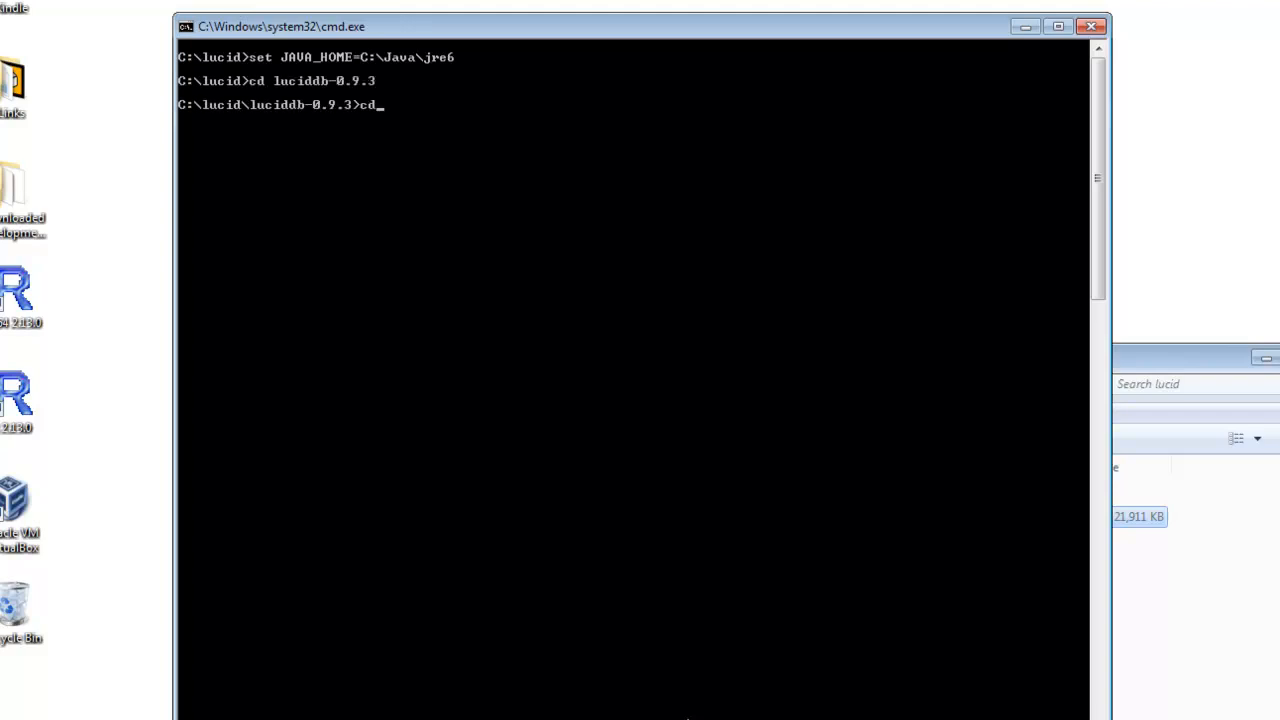
pyautogui.write(' bin')
pyautogui.press('Return')
pyautogui.write('d')
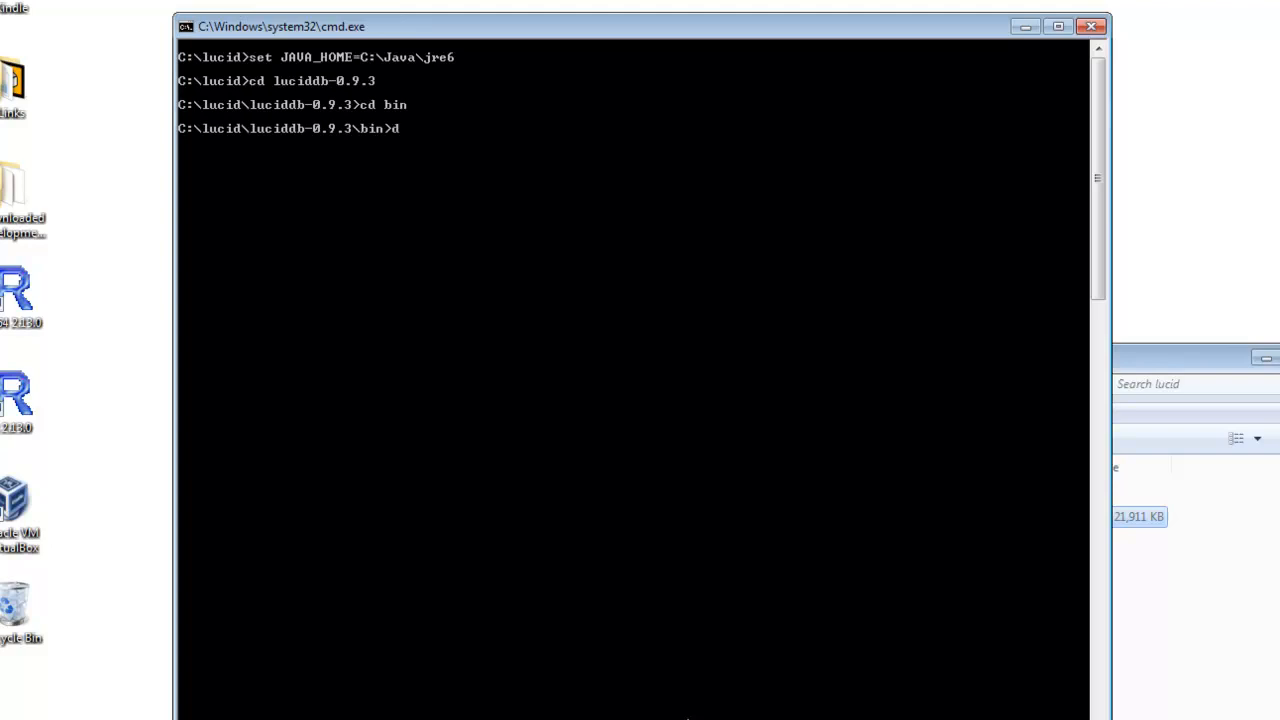
pyautogui.write('ir')
pyautogui.press('Return')
pyautogui.write('sql')
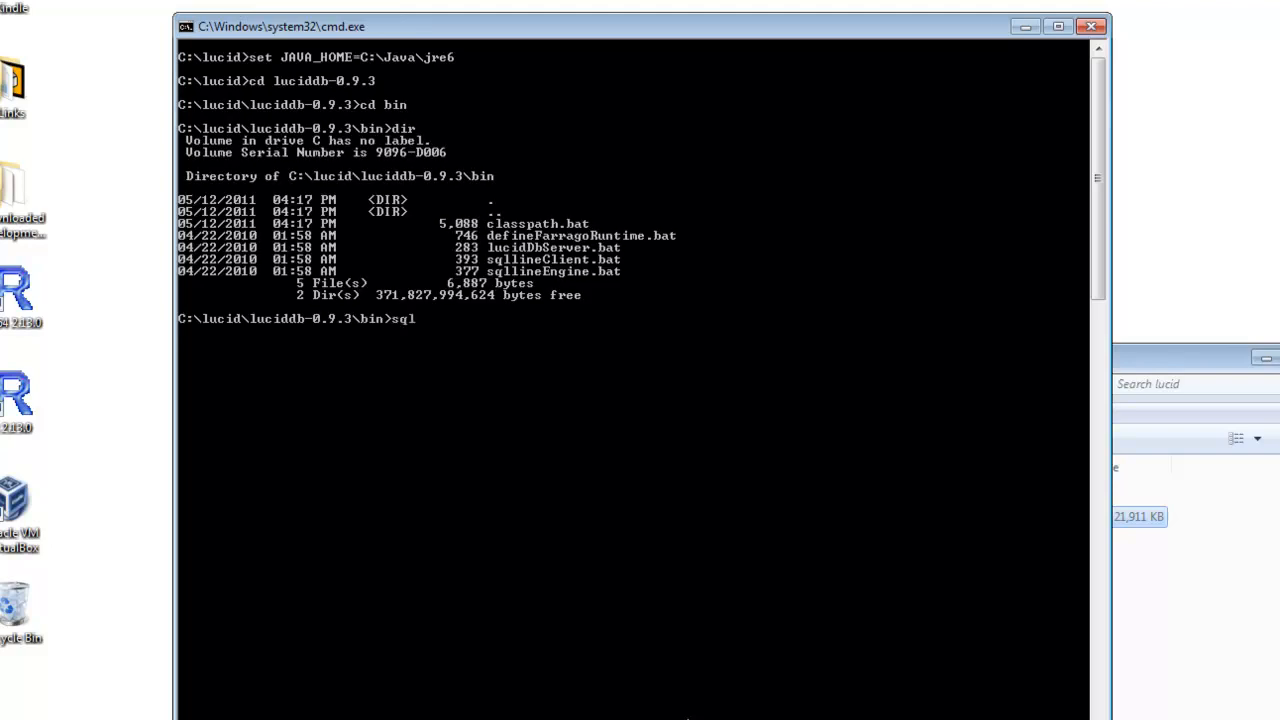
# - Run sqllineClient.bat, connecting to LucidDB 0.9.3 at localhost with a jdbc:luciddb prompt
pyautogui.press('Tab')
pyautogui.press('Return')
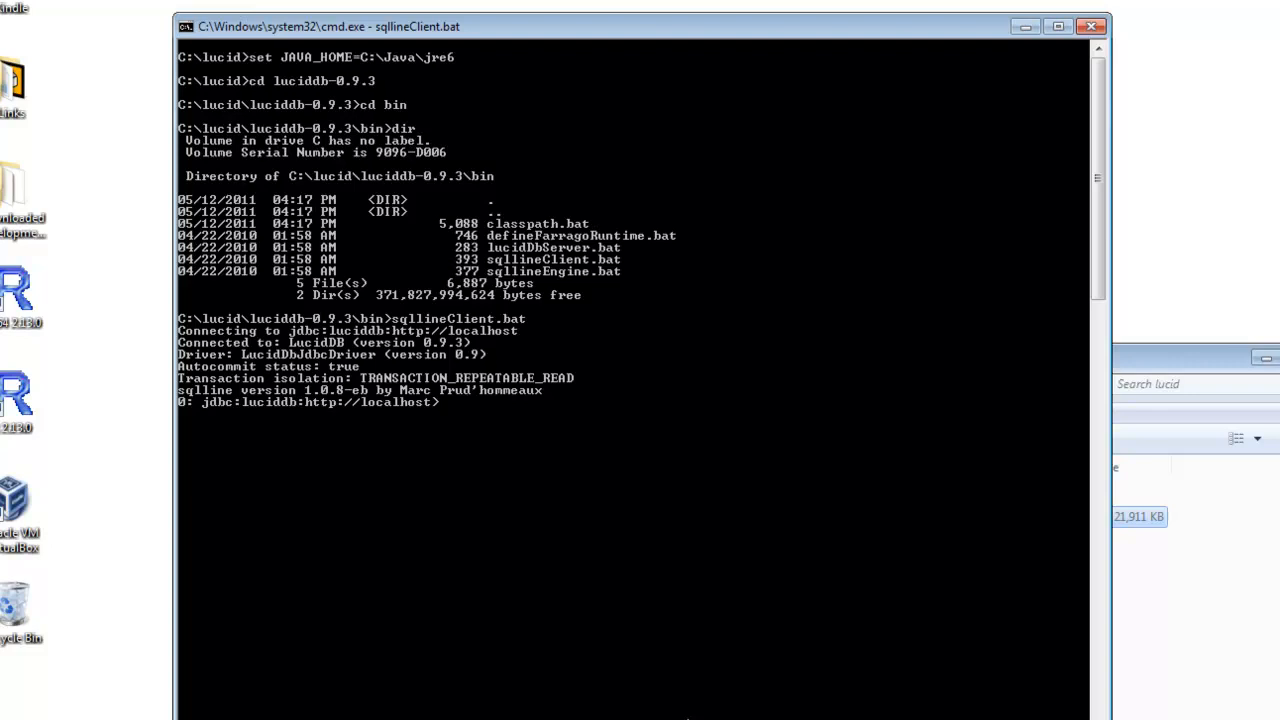
pyautogui.write('!')
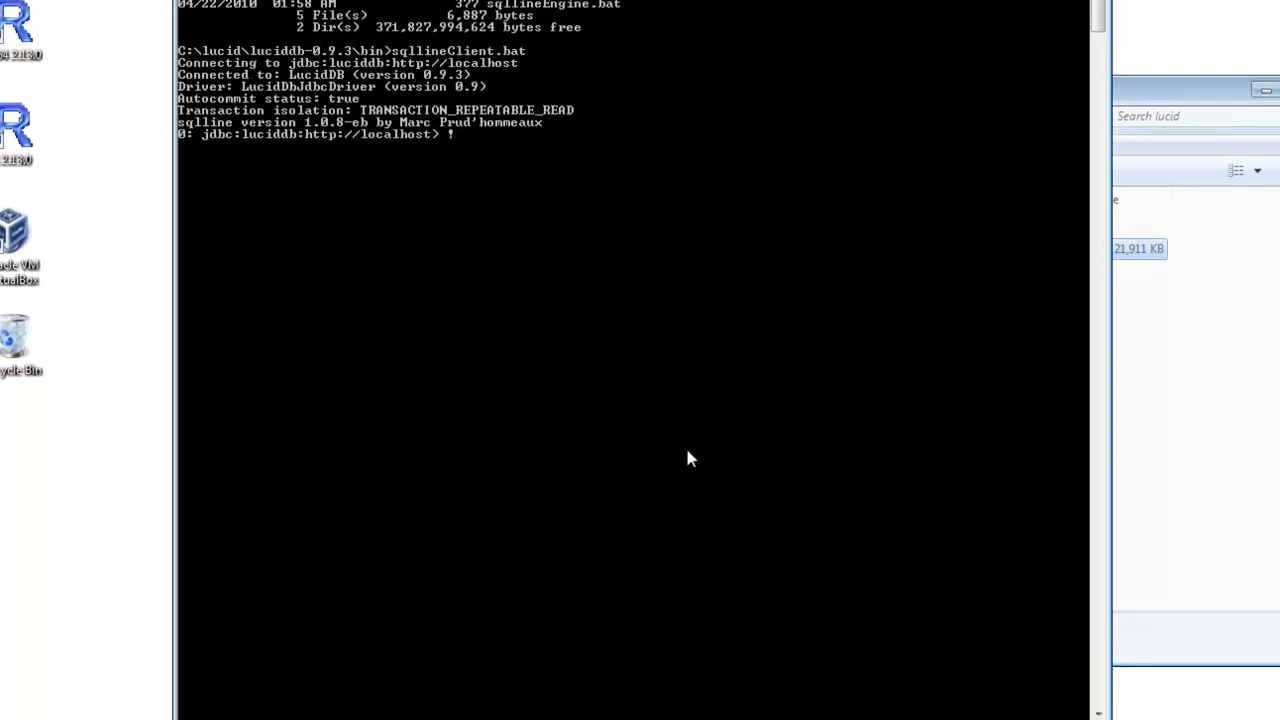
pyautogui.write('help')
# - Run !help to show sqlline's command summary before listing tables with !tables
pyautogui.press('Return')
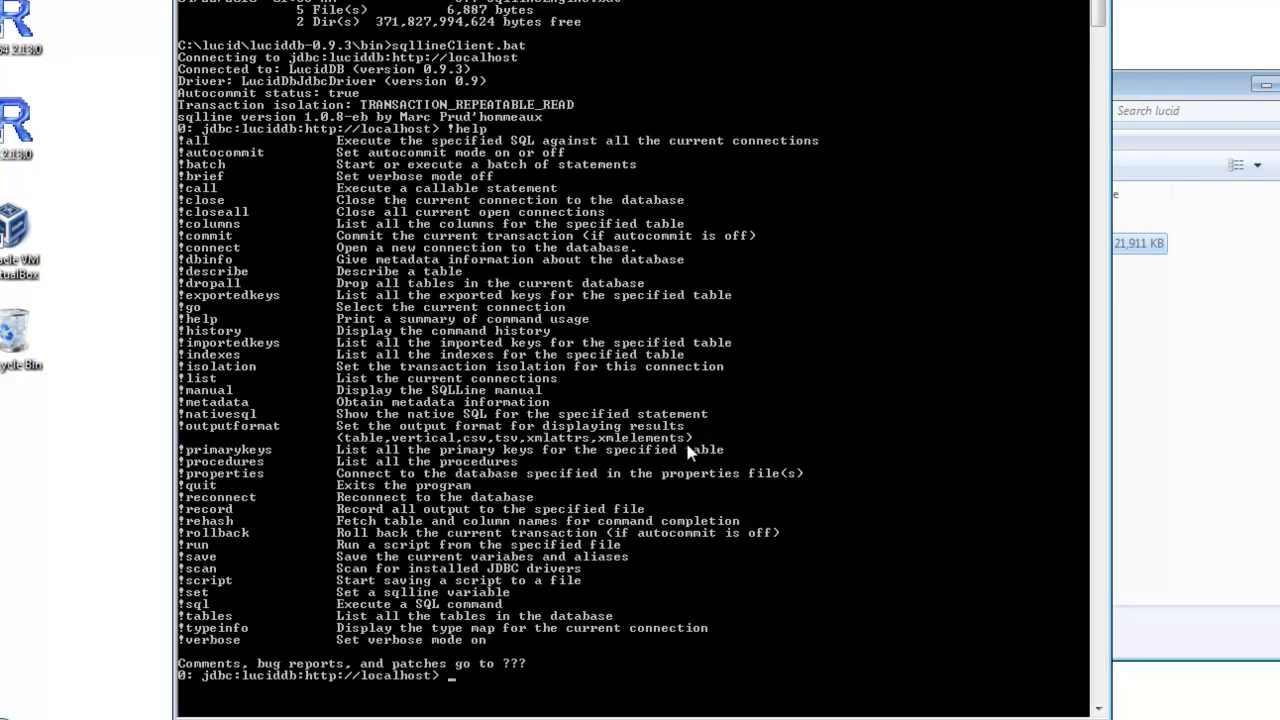
pyautogui.write('!')
pyautogui.write('tab')
pyautogui.write('le')
pyautogui.write('s')
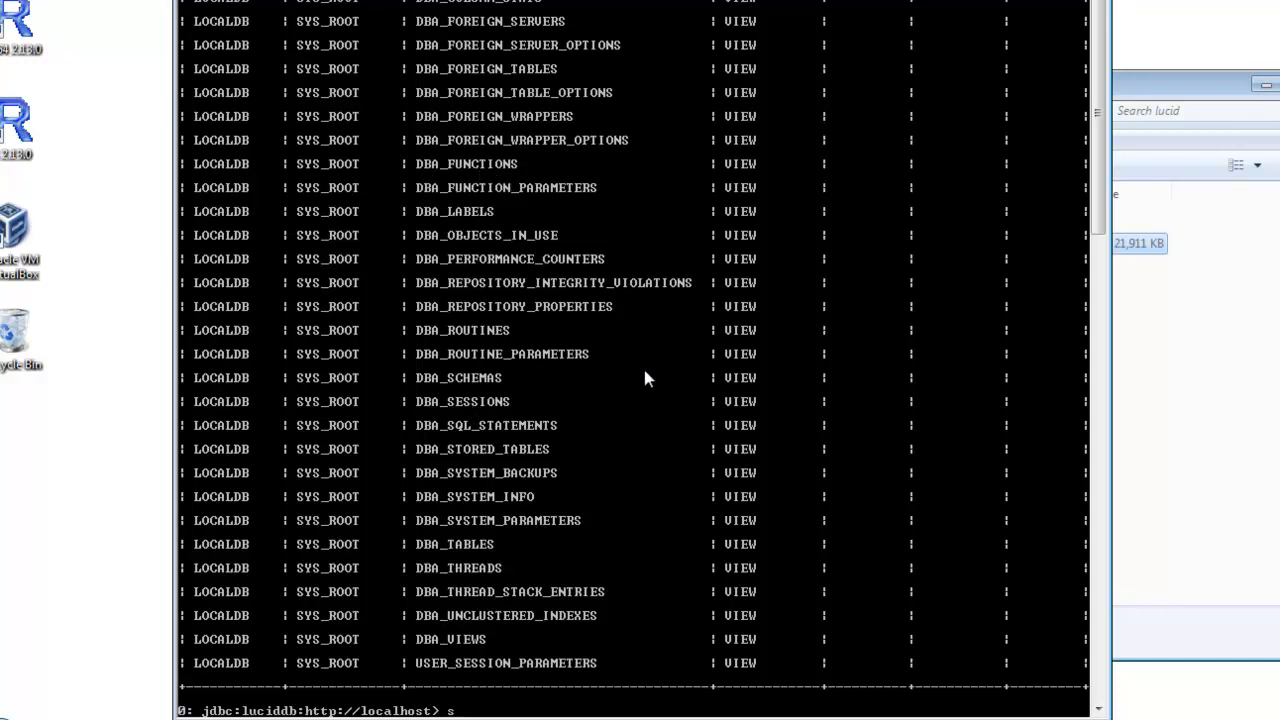
pyautogui.write('elec')
pyautogui.write('t * from SYS_ROOT.DBA_FUNCTIO')
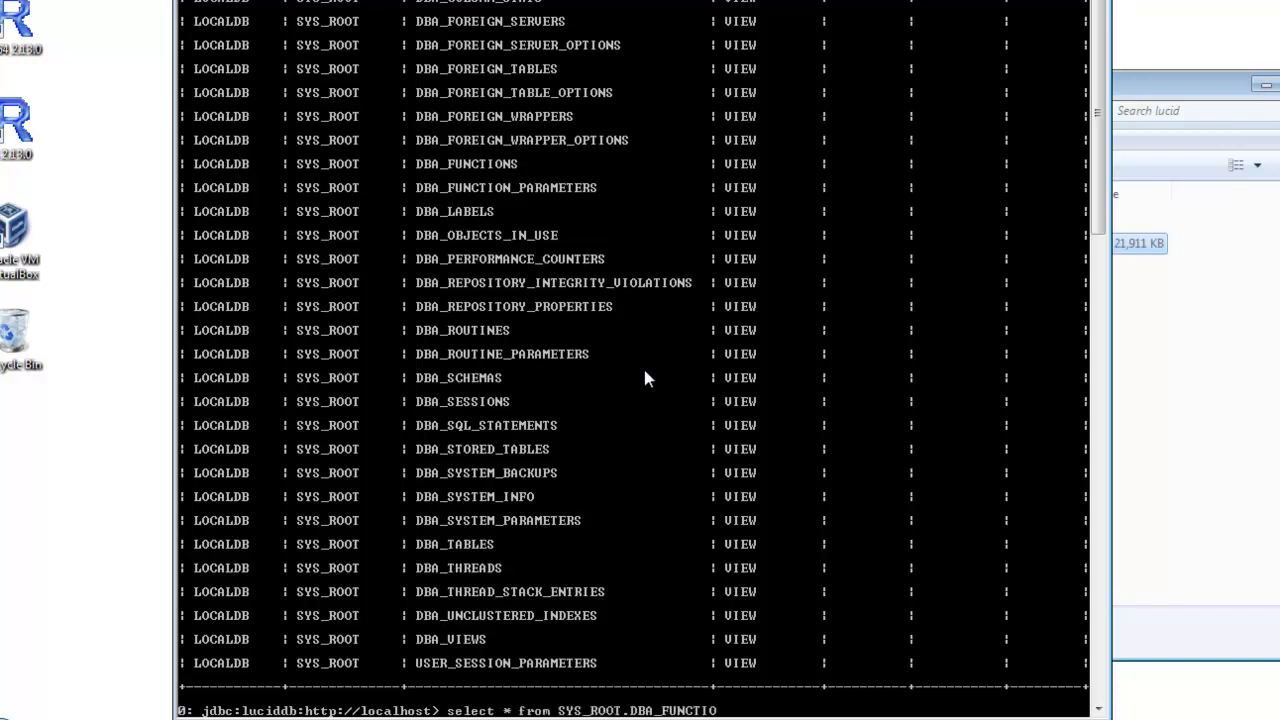
pyautogui.write('NS;')
# - Query select * from SYS_ROOT.DBA_FUNCTIONS returning 112 rows, then !quit sqlline
pyautogui.press('Return')
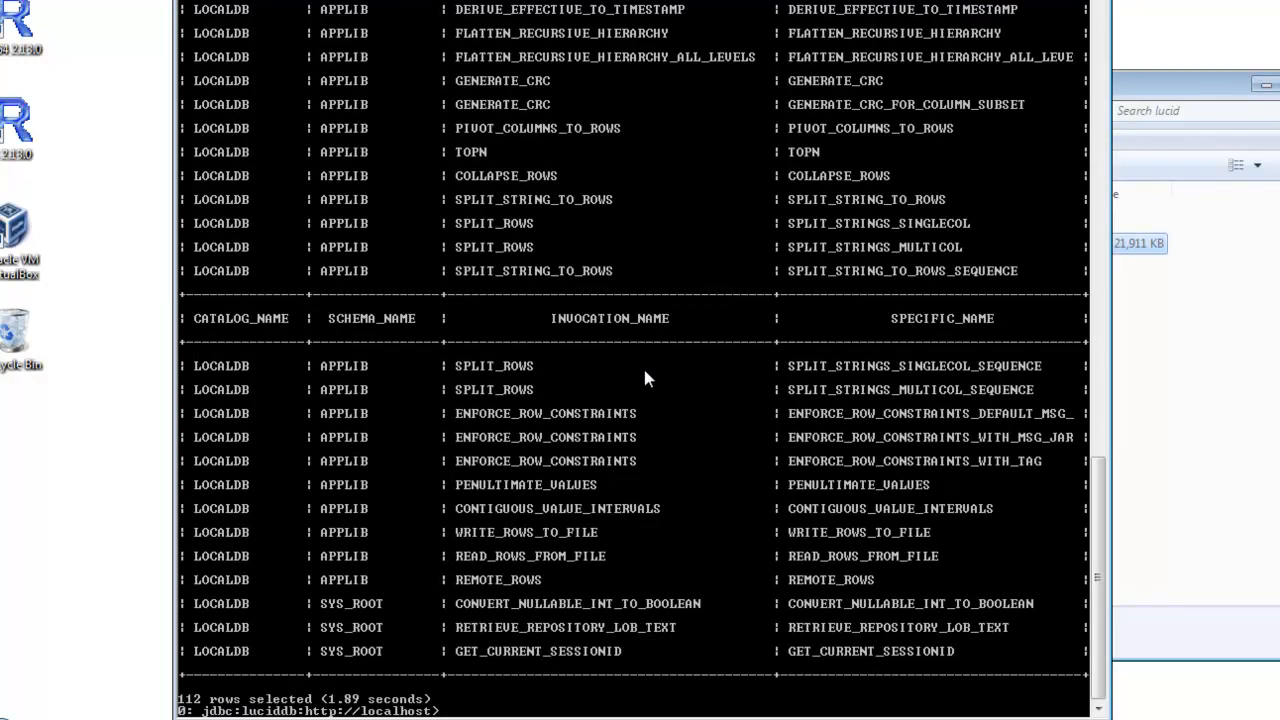
pyautogui.write('!quit')
pyautogui.press('Return')
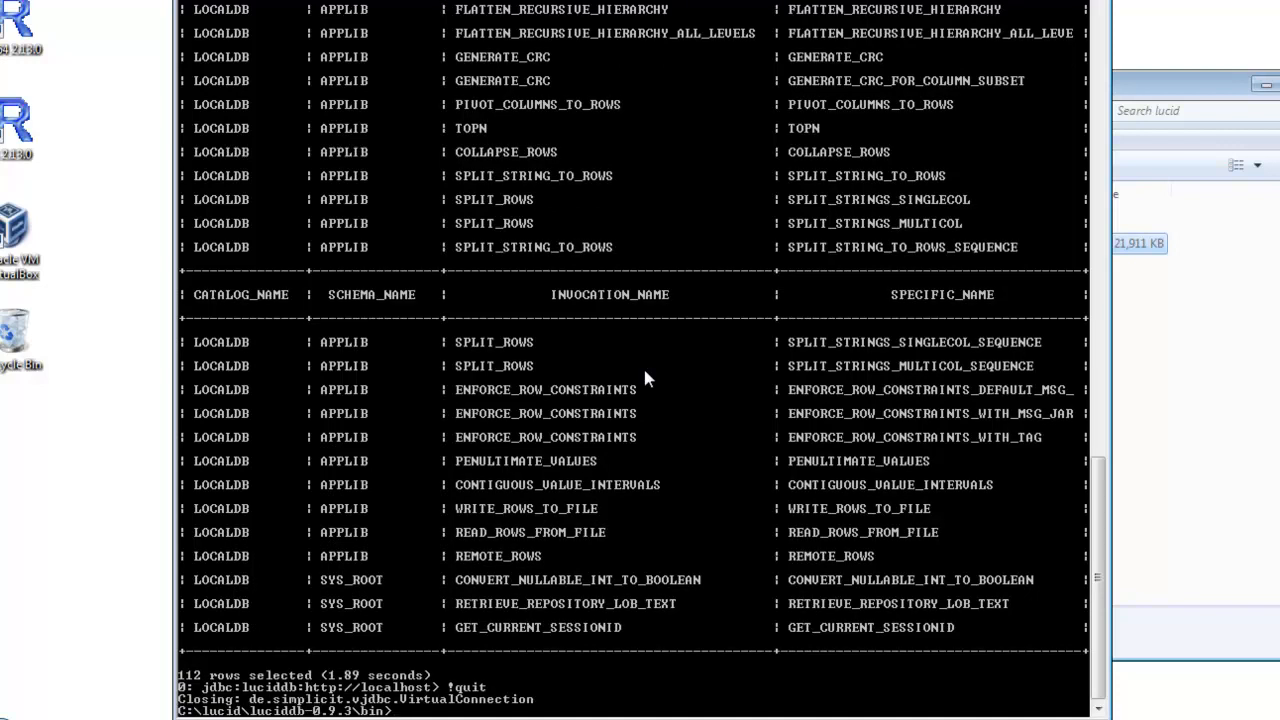
pyautogui.write('cls')
# - Clear the console and list the plugin folder's applib.jar, FarragoMedJdbc.jar, luciddb-mbean.jar, LucidDbClient.jar
pyautogui.press('Return')
pyautogui.write('cd ..')
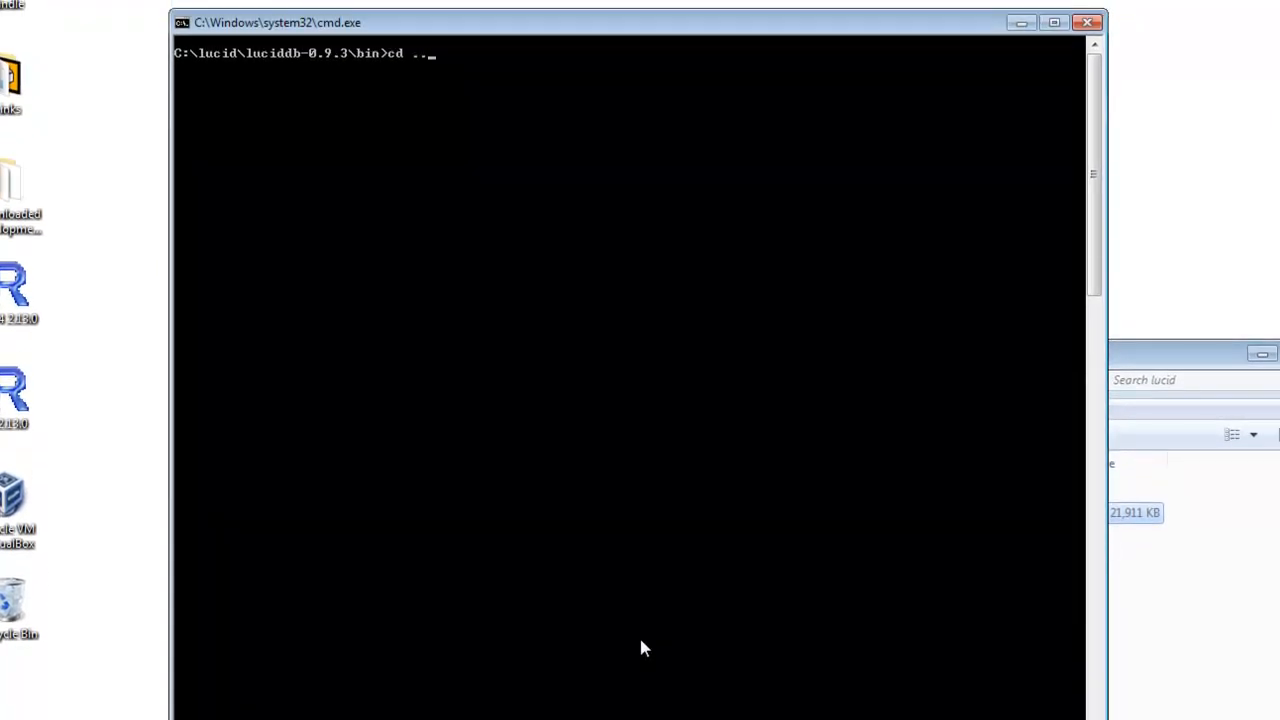
pyautogui.press('Return')
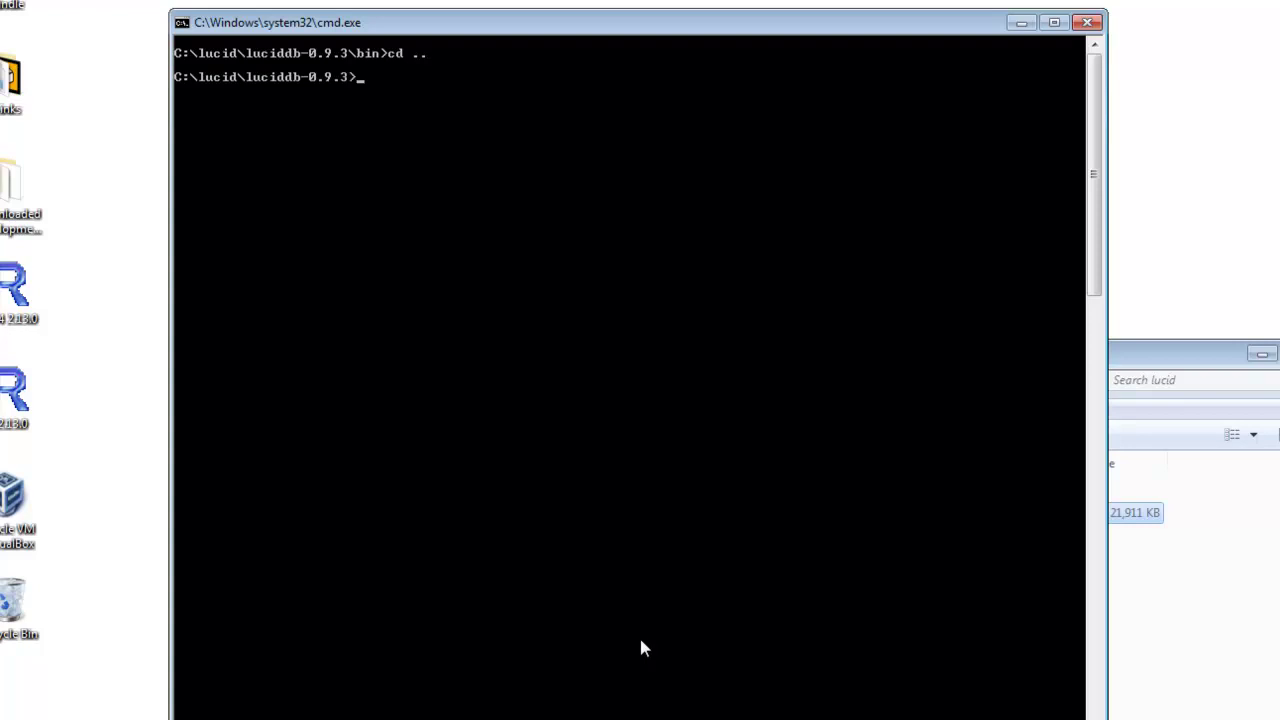
pyautogui.write('dir')
pyautogui.press('Return')
pyautogui.write('cd plugin')
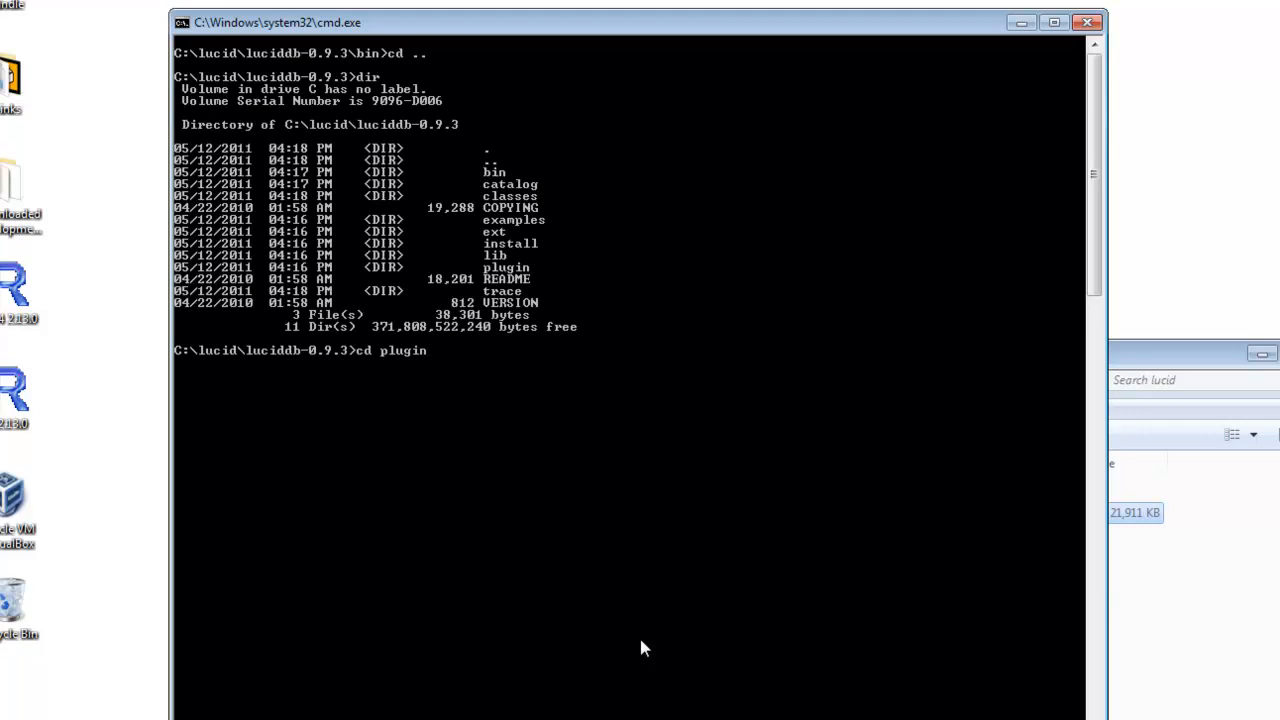
pyautogui.press('Return')
pyautogui.write('d')
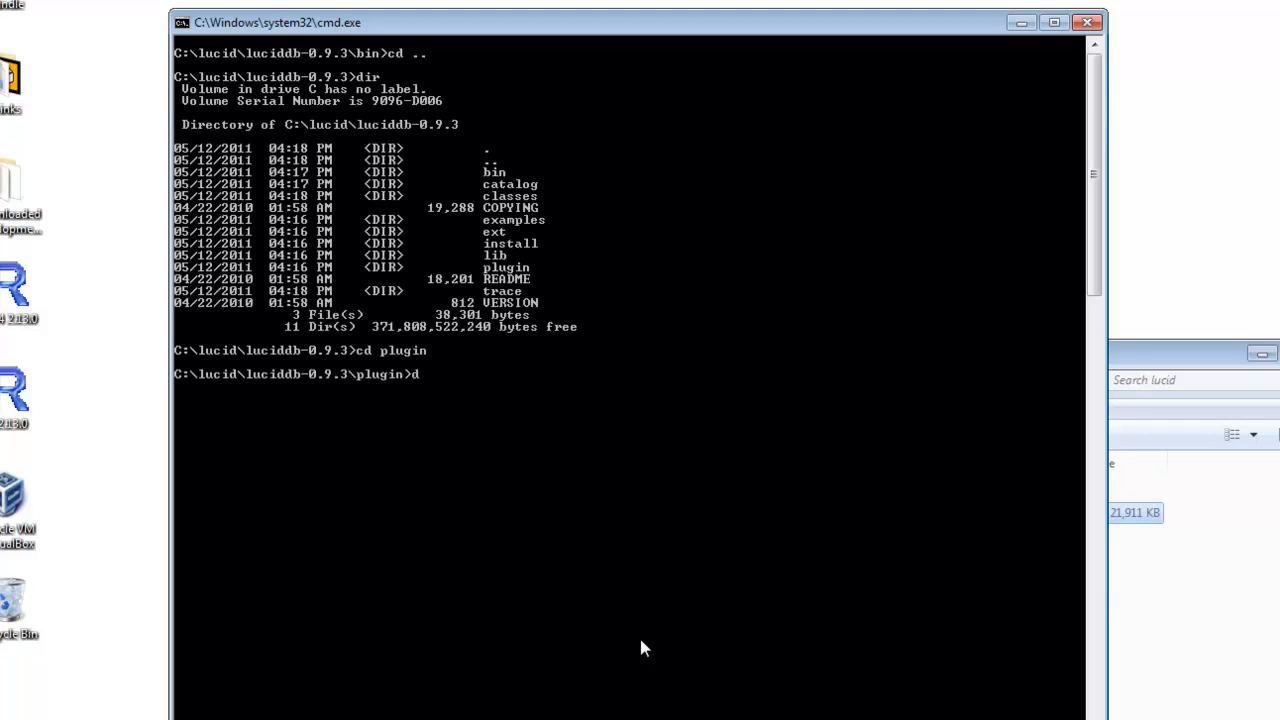
pyautogui.write('ir')
pyautogui.press('Return')
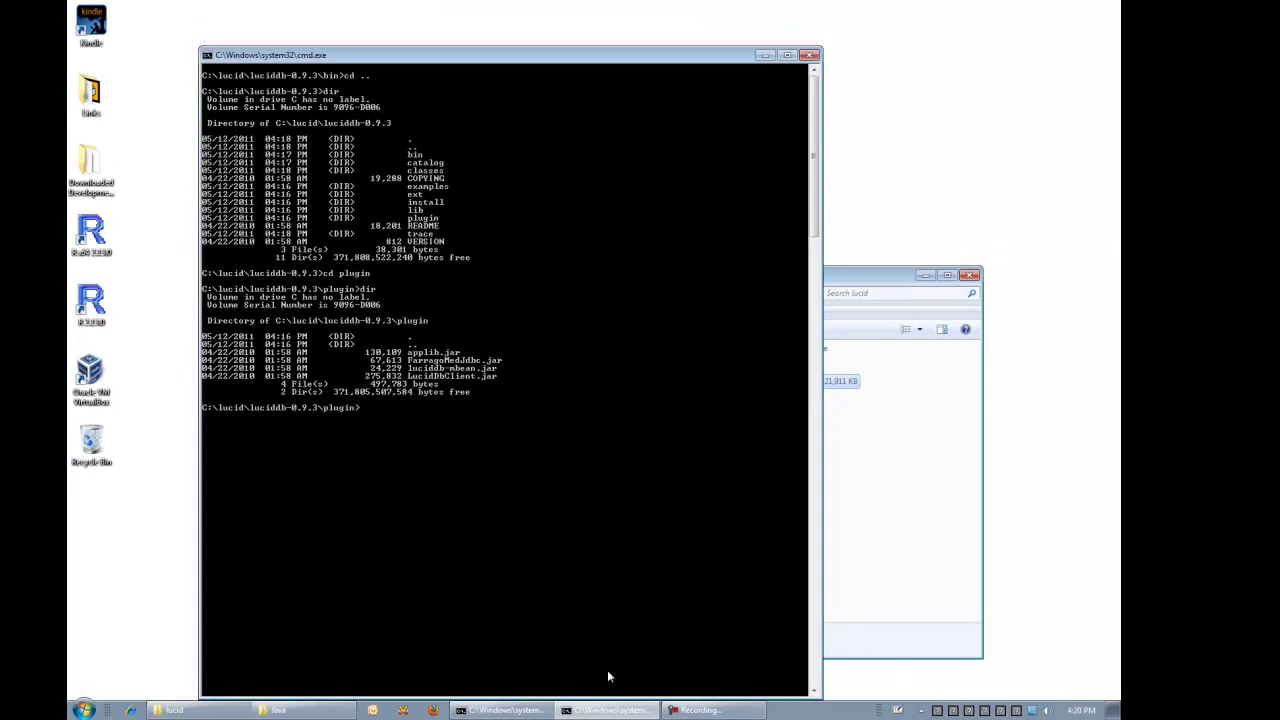
# - Stop the LucidDB server with !quit and clear its console back to the bin prompt
pyautogui.click(607, 710)
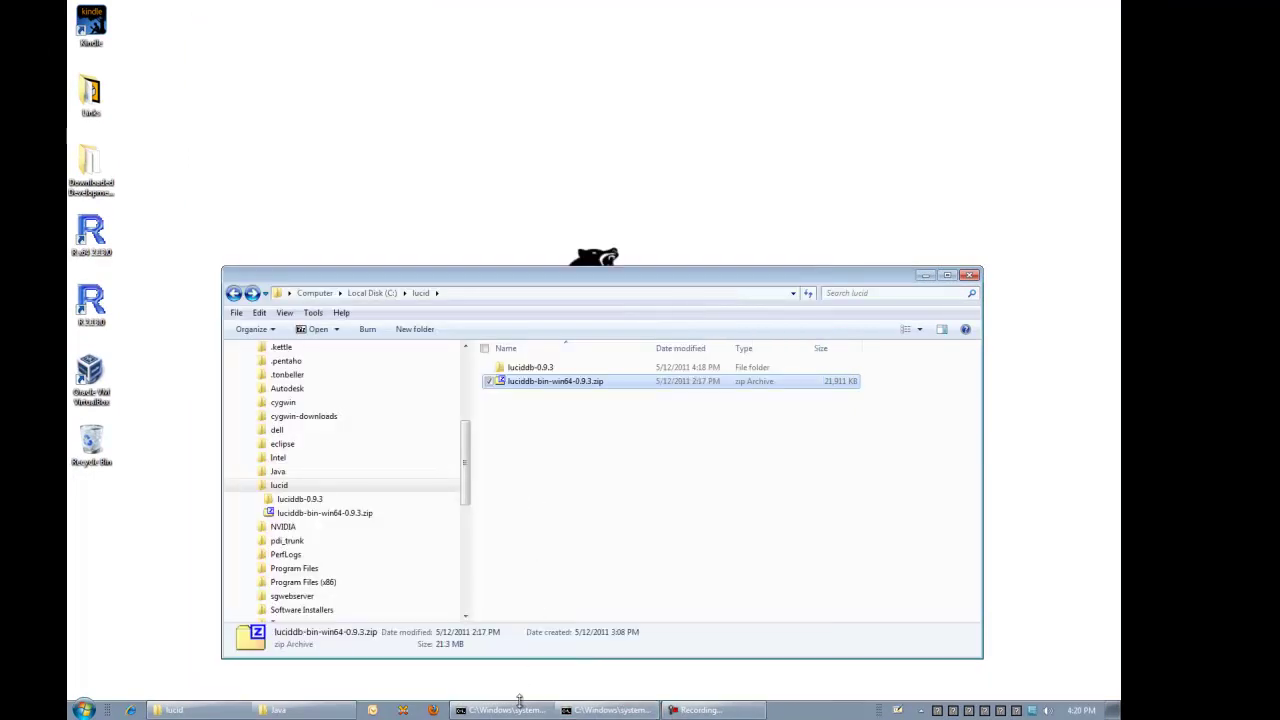
pyautogui.click(515, 709)
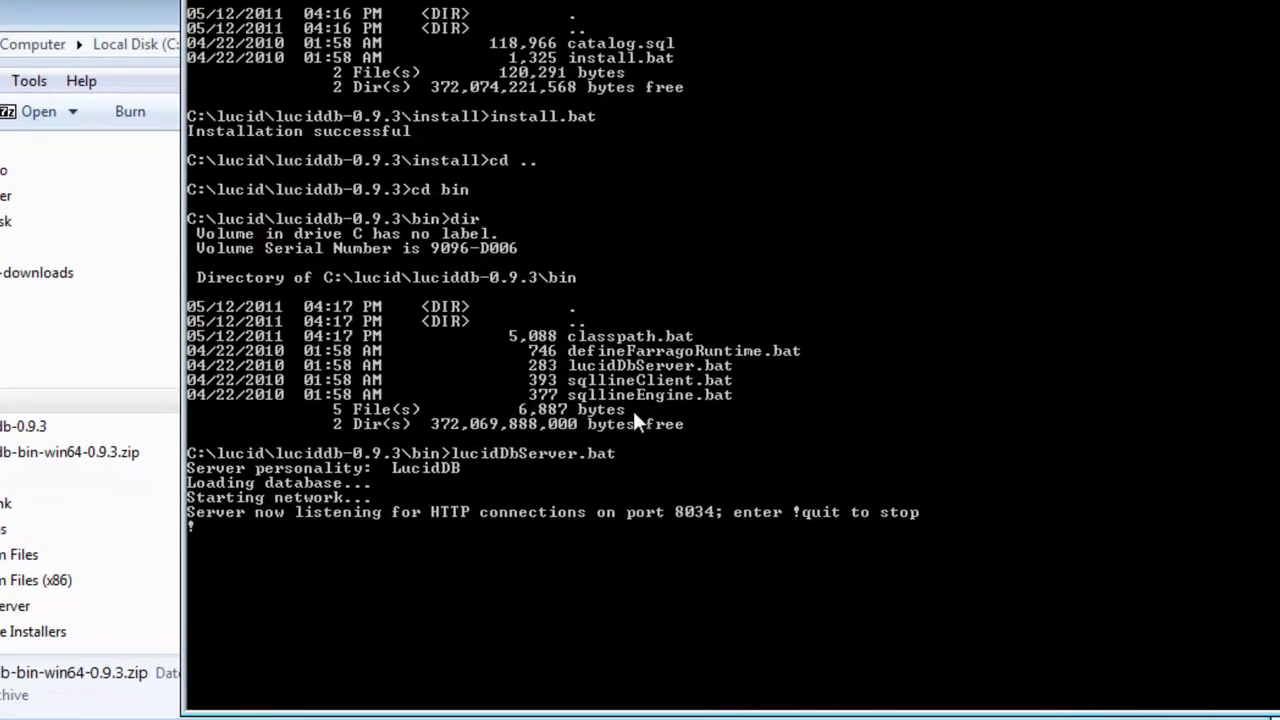
pyautogui.write('!quit')
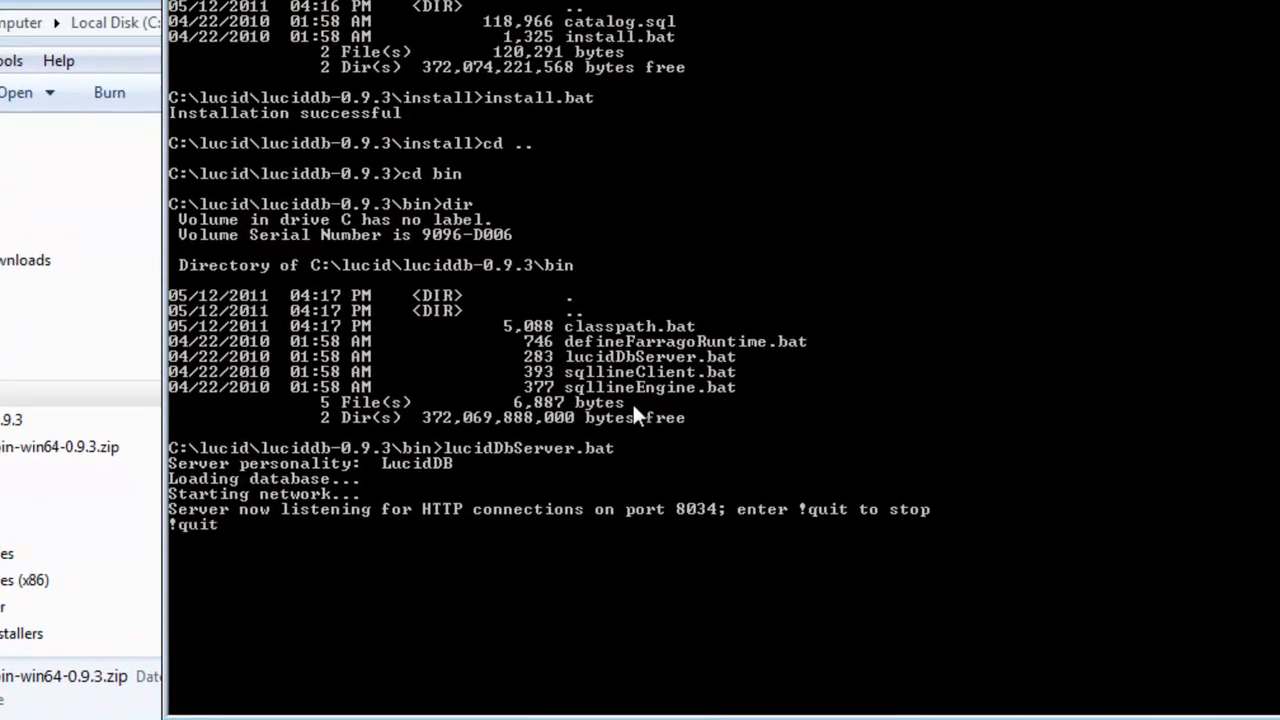
pyautogui.press('Return')
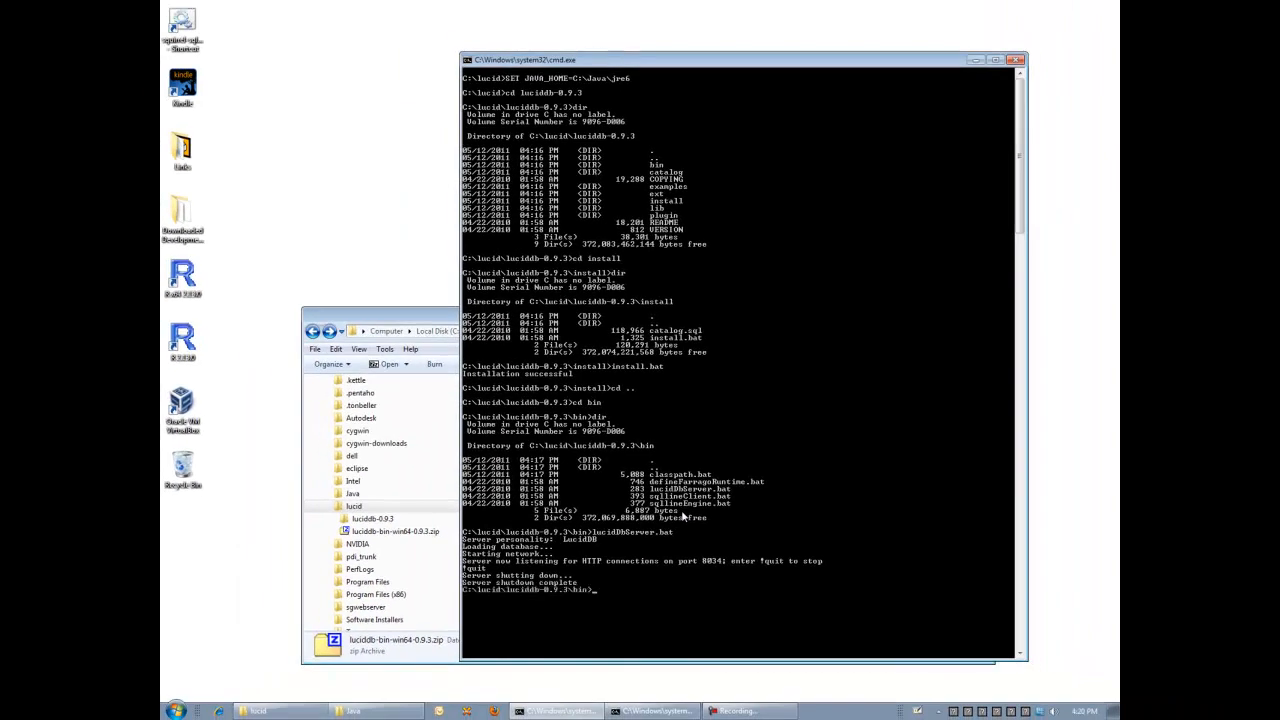
pyautogui.write('cls')
pyautogui.press('Return')
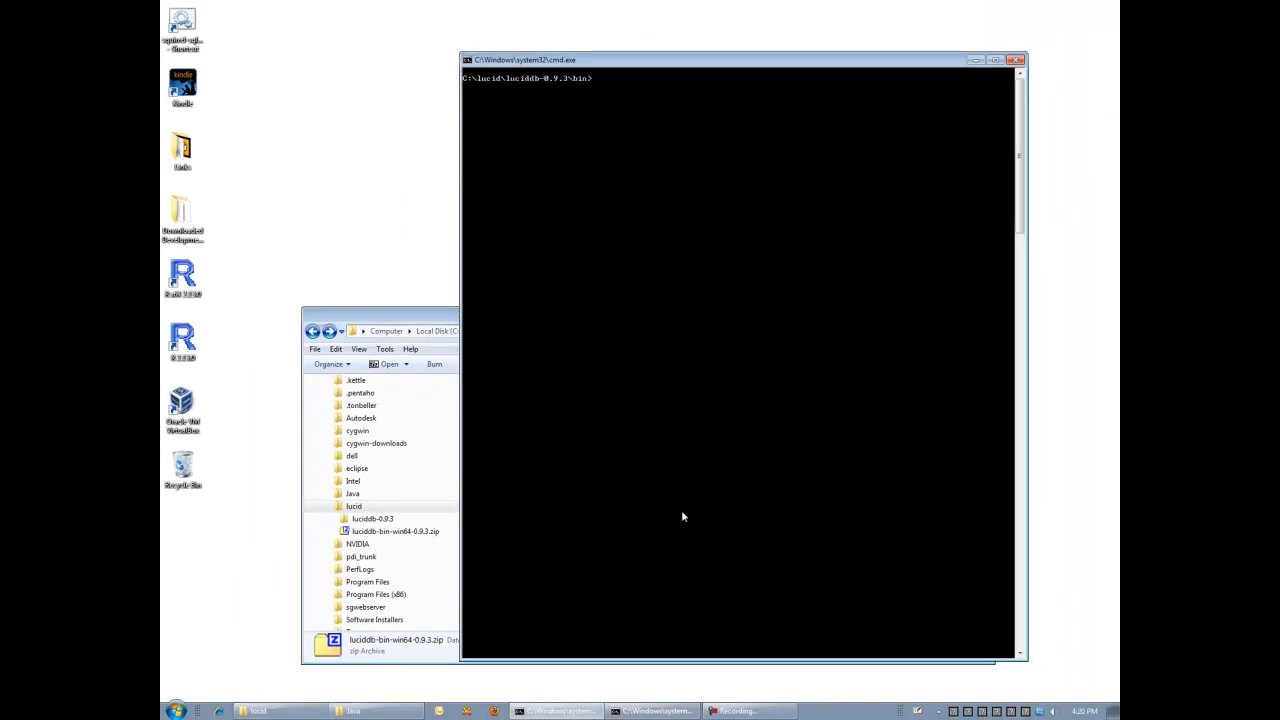